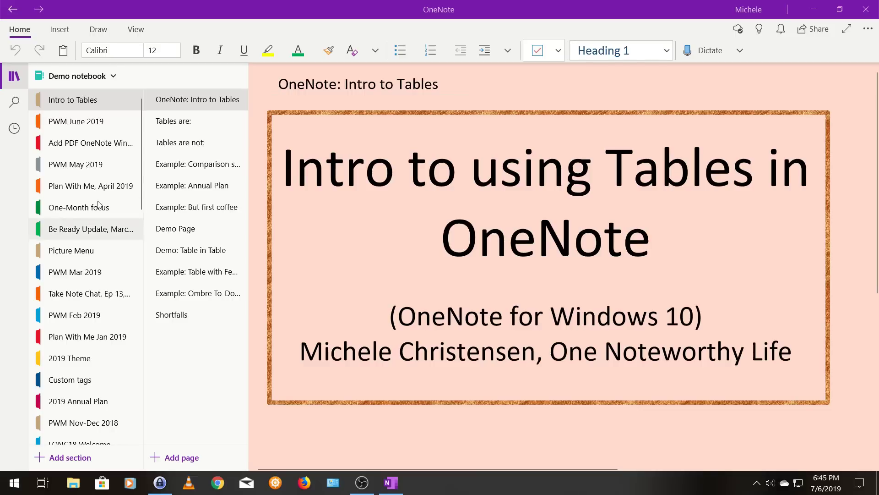
- Open the 'Tables are:' page, whose table describes keeping page elements organized and formatting
{"action": "left_click", "coordinate": [202, 132]}
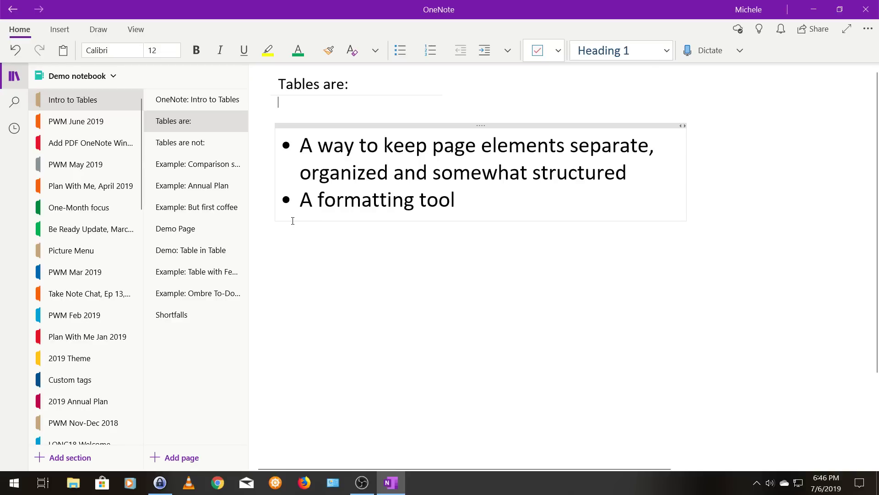
- Open the 'Tables are not:' page listing its three table shortcomings
{"action": "left_click", "coordinate": [180, 143]}
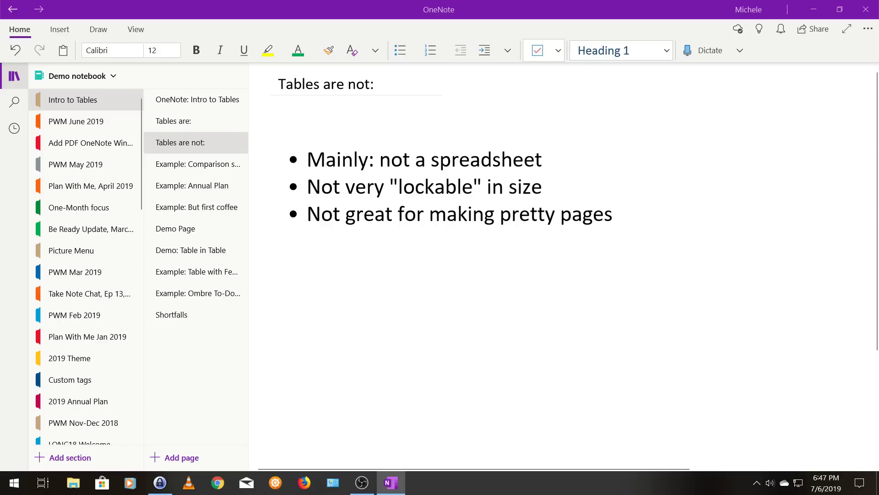
- Open the 'Example: Comparison shopping' page with the CS300 vs LS300 backpack table
{"action": "left_click", "coordinate": [195, 168]}
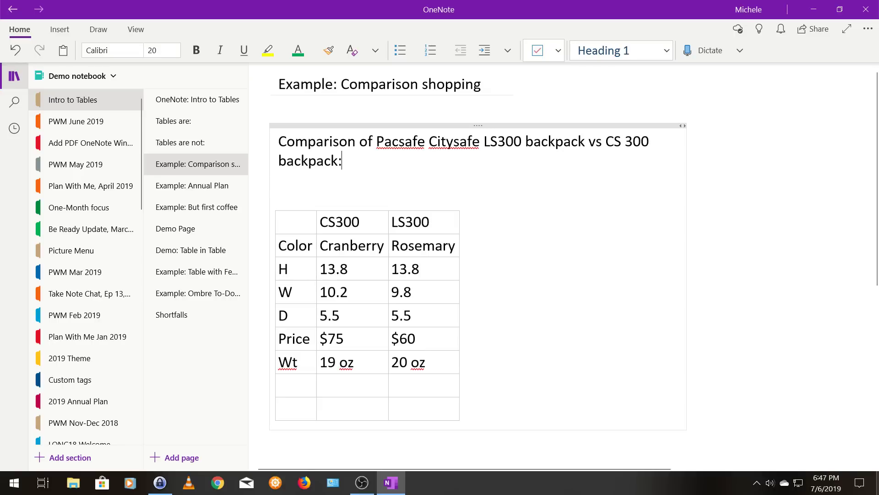
- Open the 'Example: Annual Plan' page with its January–December events table
{"action": "left_click", "coordinate": [180, 187]}
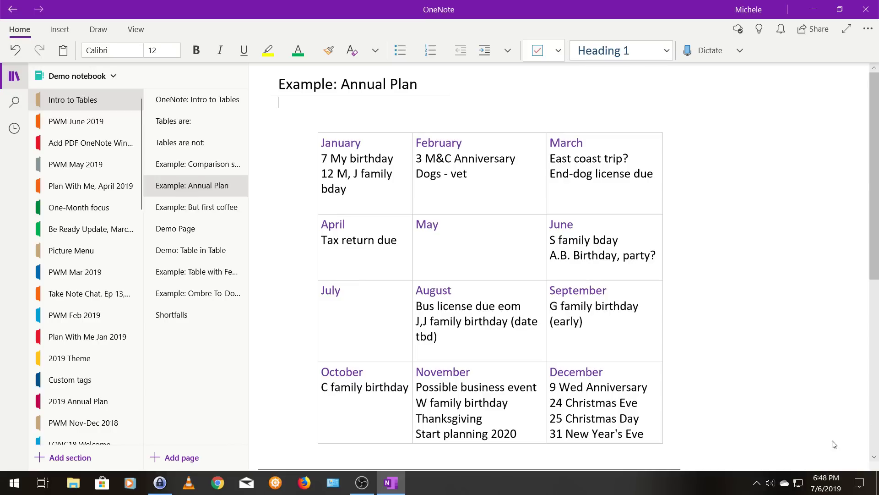
- Open the 'Example: But first coffee' page with the coffee mug to-do table
{"action": "left_click", "coordinate": [196, 209]}
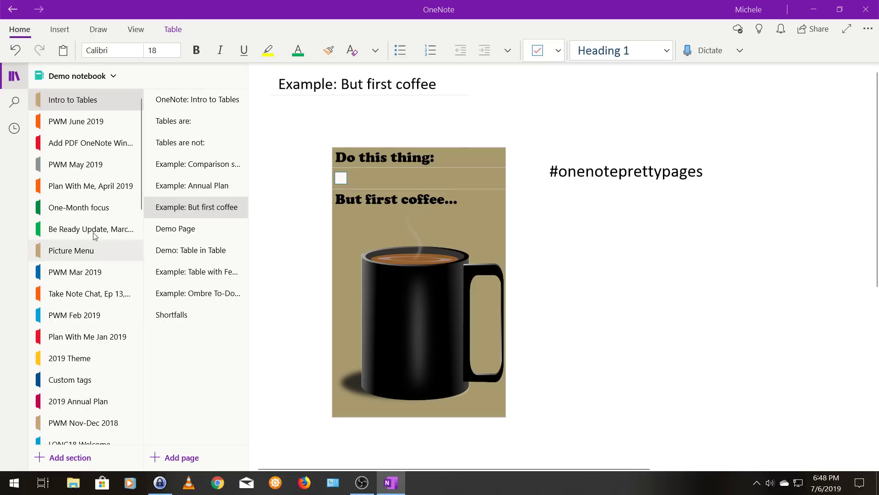
- On the Demo Page, insert a 6 x 3 table beside the note
{"action": "left_click", "coordinate": [188, 229]}
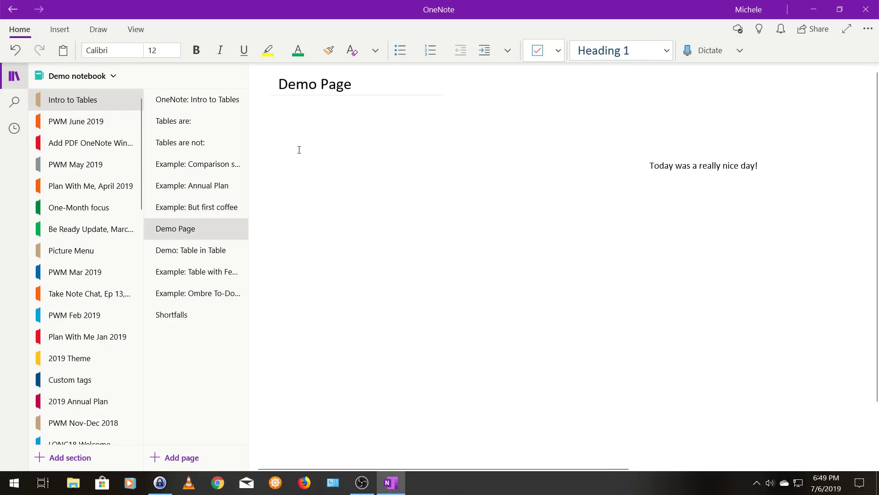
{"action": "left_click", "coordinate": [59, 29]}
{"action": "left_click", "coordinate": [78, 50]}
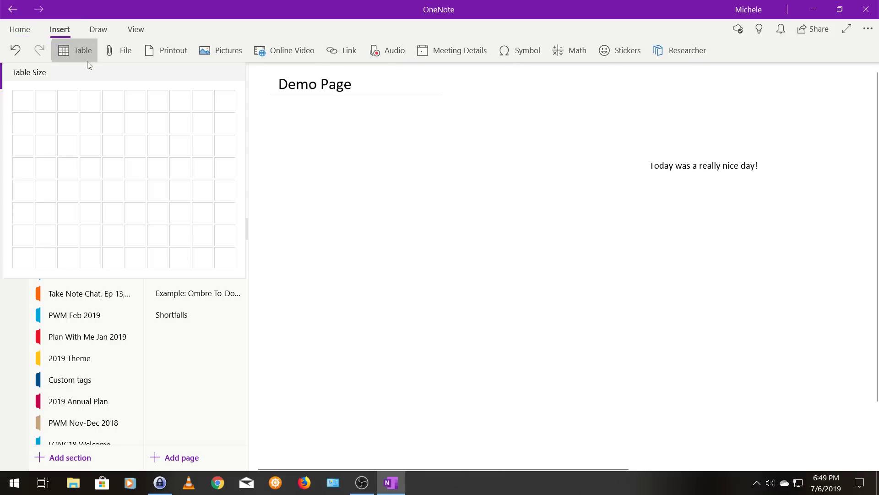
{"action": "left_click", "coordinate": [135, 154]}
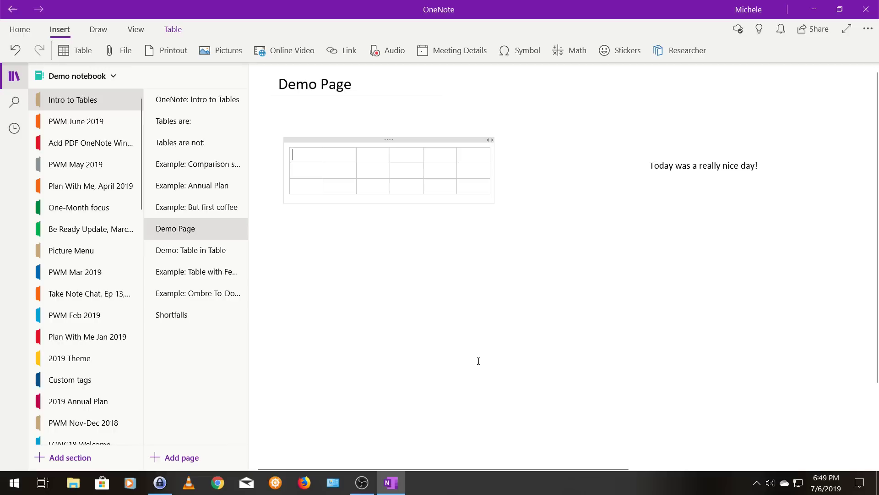
- Select the whole new empty table
{"action": "left_click", "coordinate": [414, 140]}
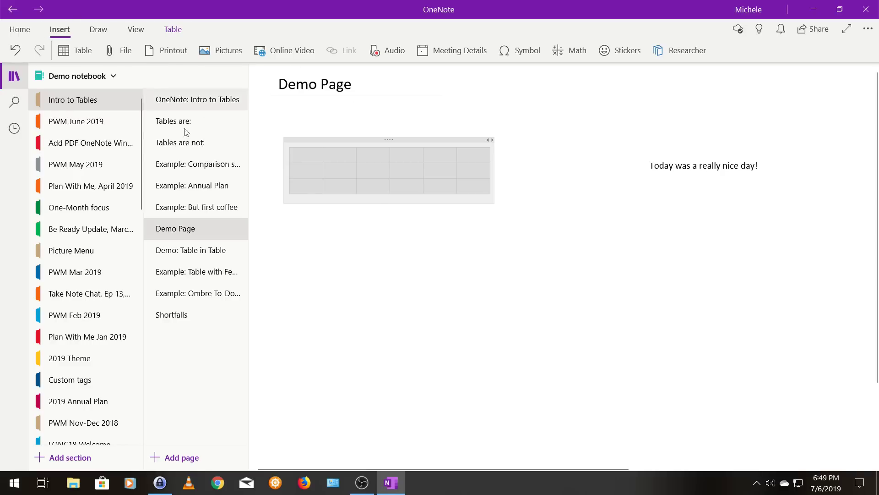
{"action": "left_click", "coordinate": [481, 301]}
{"action": "left_click", "coordinate": [390, 138]}
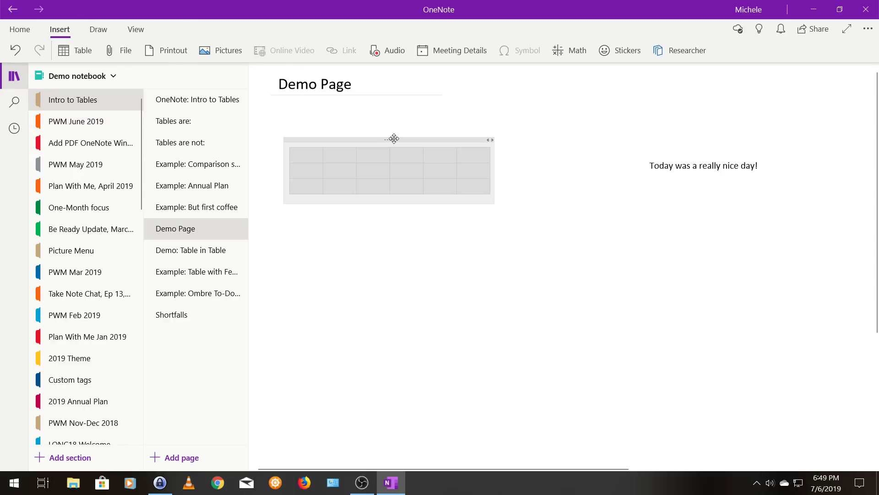
- Set the whole table's font size to 20, then place the caret in the top-right cell
{"action": "left_click", "coordinate": [26, 31]}
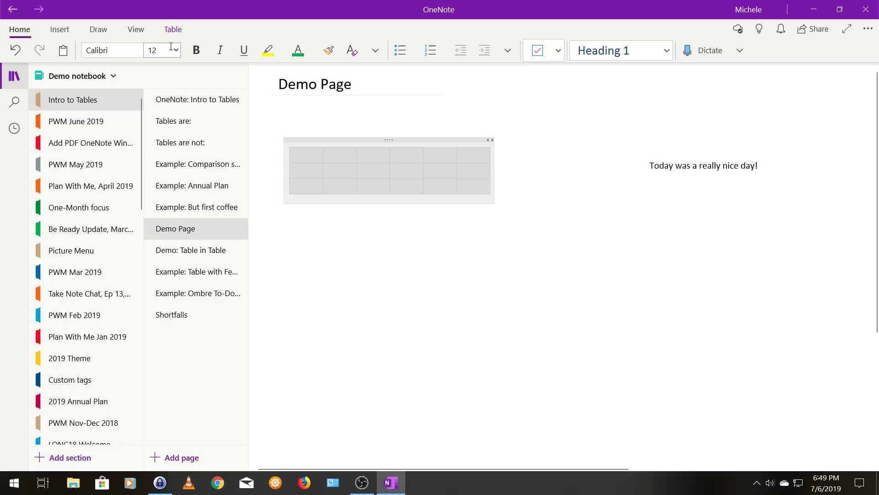
{"action": "left_click", "coordinate": [177, 54]}
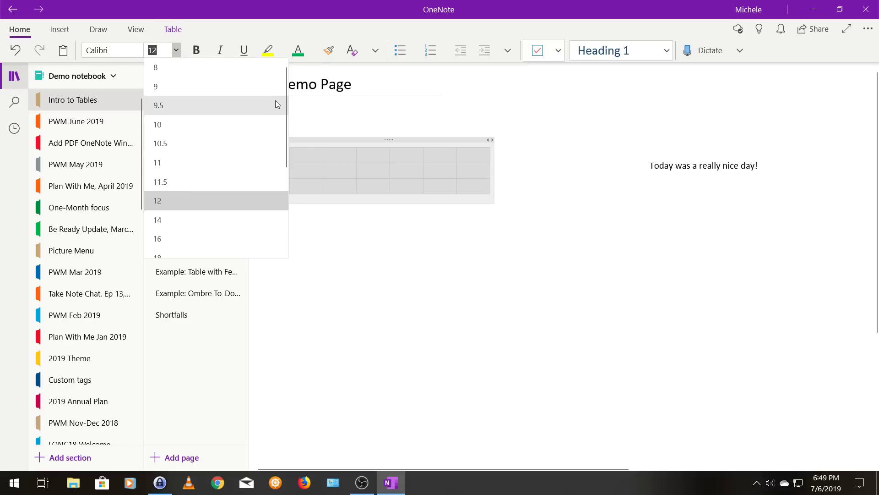
{"action": "left_click_drag", "start_coordinate": [286, 92], "coordinate": [273, 128]}
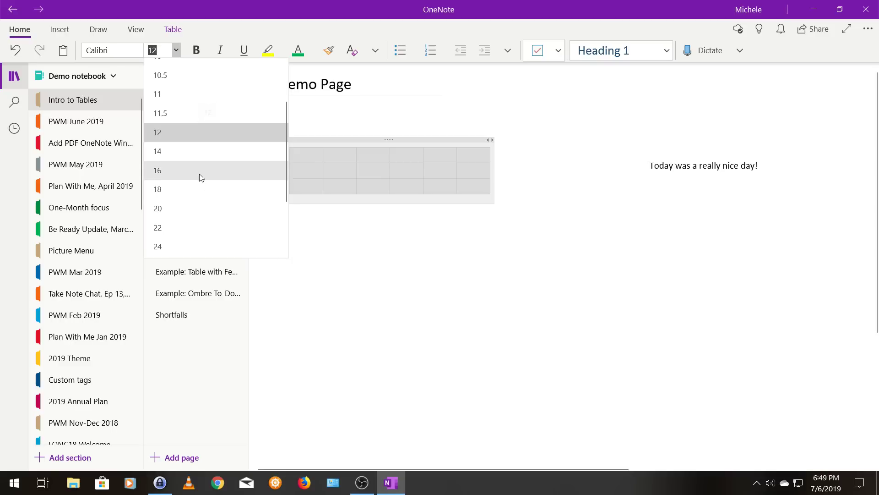
{"action": "left_click", "coordinate": [197, 208]}
{"action": "left_click", "coordinate": [478, 393]}
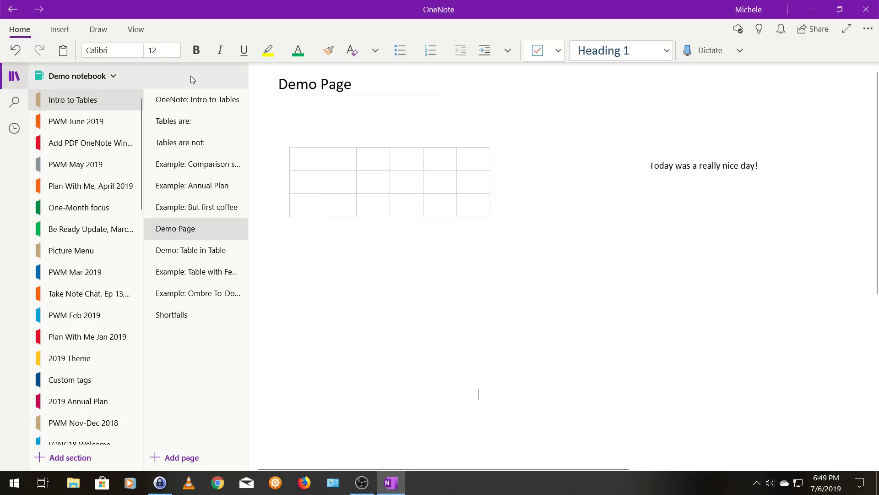
{"action": "left_click", "coordinate": [471, 165]}
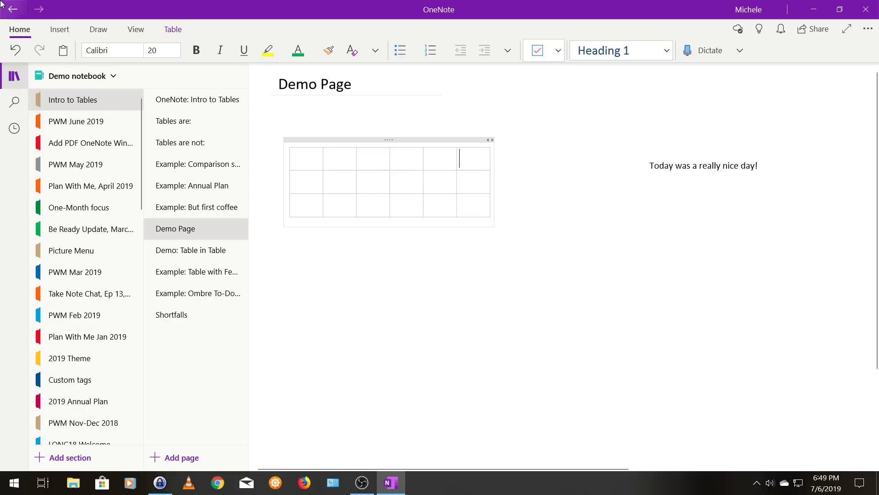
{"action": "left_click", "coordinate": [60, 31]}
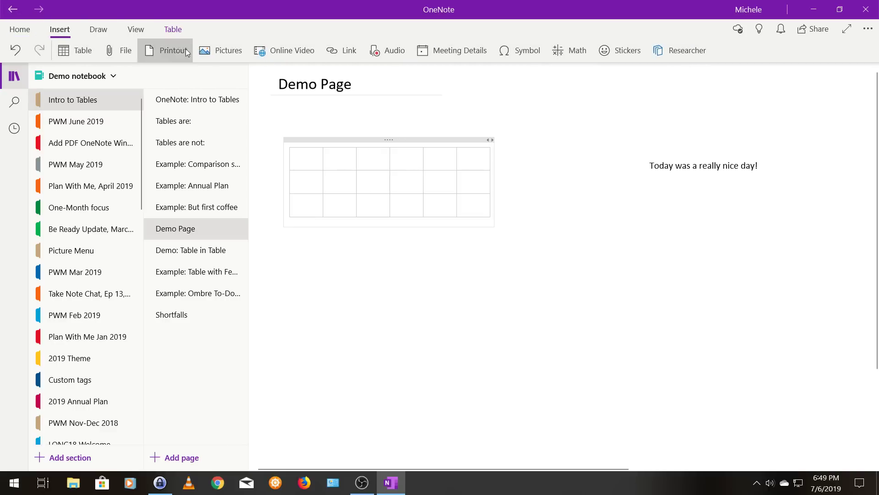
{"action": "left_click", "coordinate": [173, 29]}
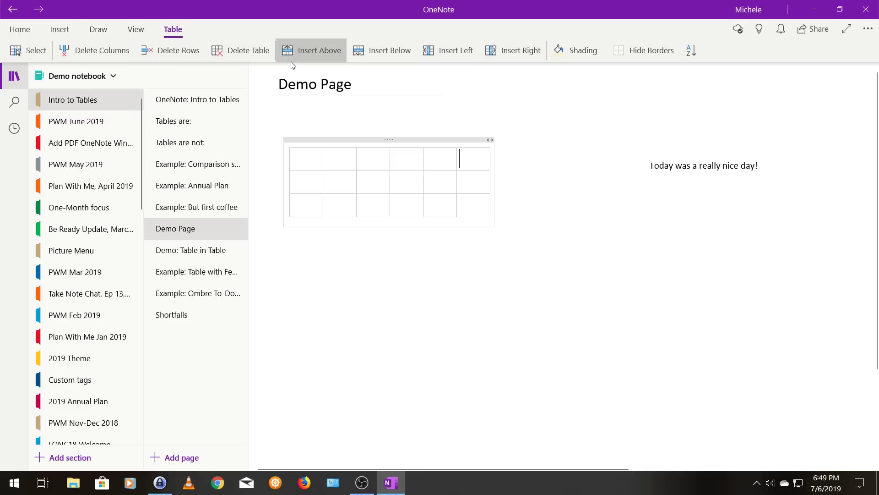
{"action": "left_click", "coordinate": [505, 52]}
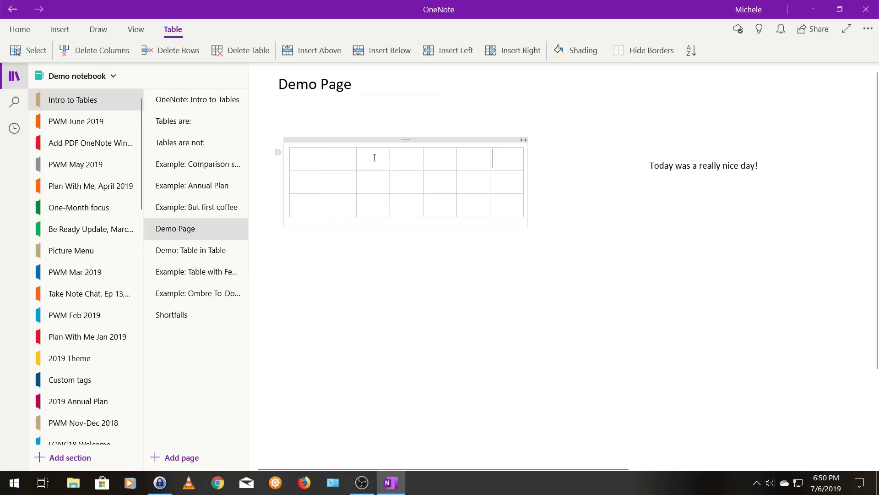
{"action": "left_click", "coordinate": [496, 151]}
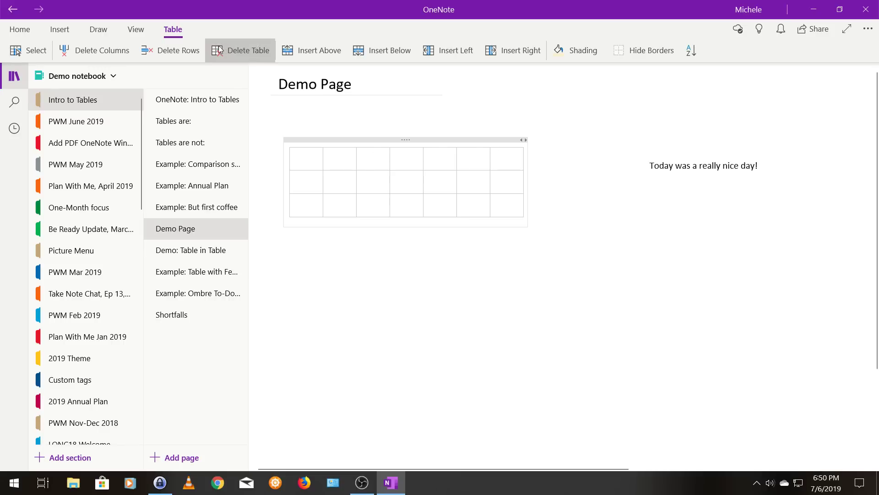
{"action": "left_click", "coordinate": [326, 55]}
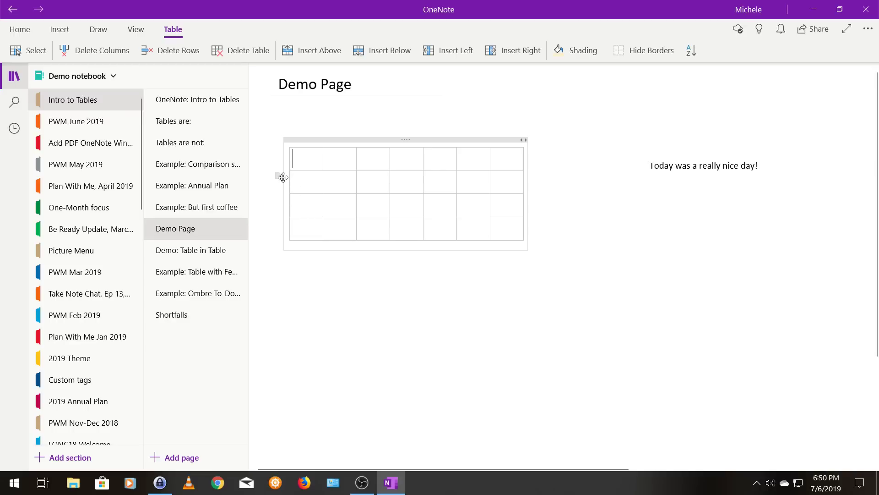
{"action": "left_click", "coordinate": [283, 177]}
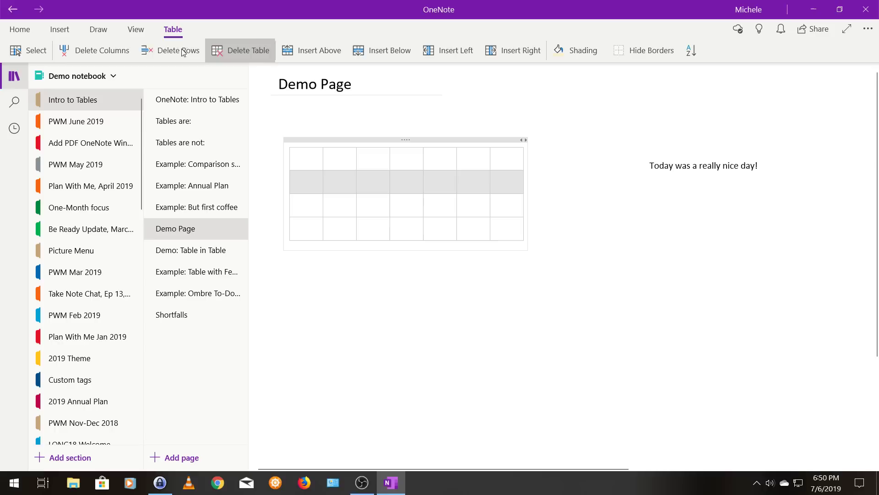
{"action": "left_click", "coordinate": [166, 51]}
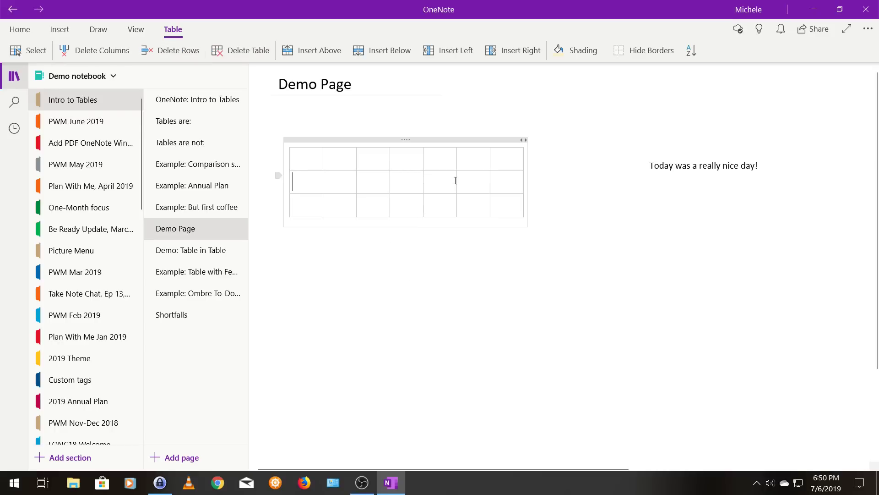
{"action": "left_click", "coordinate": [476, 147]}
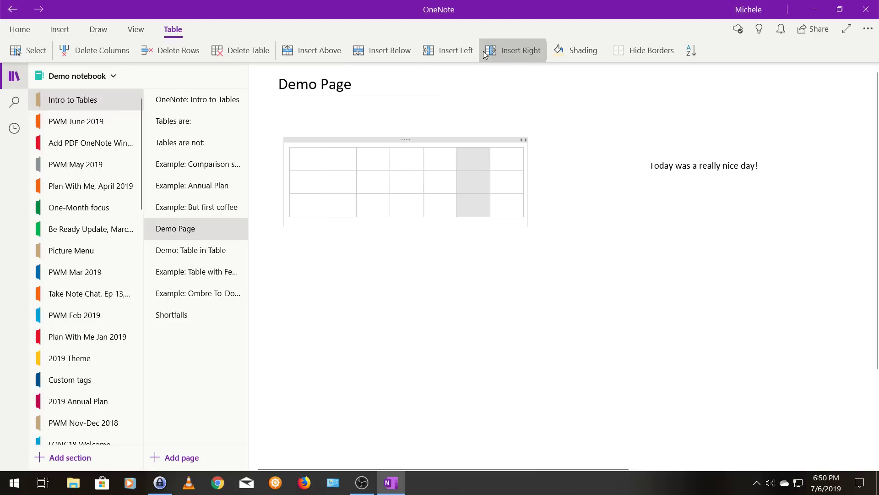
{"action": "left_click", "coordinate": [109, 53]}
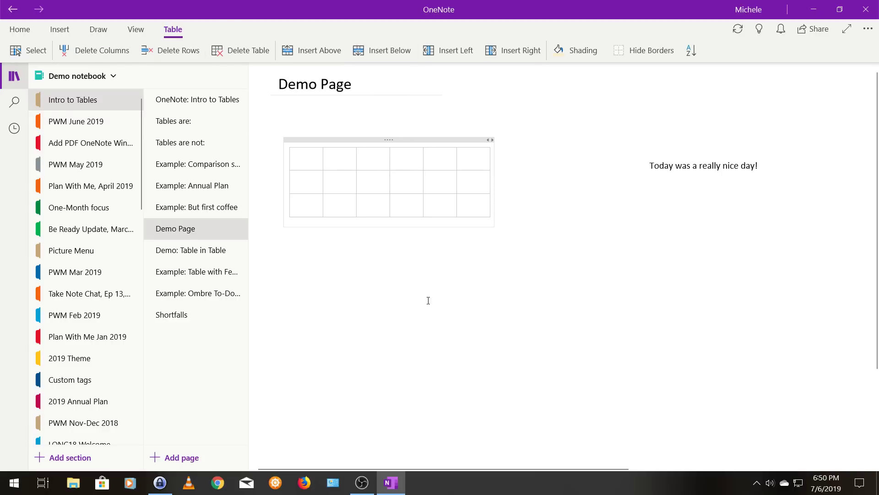
{"action": "left_click", "coordinate": [419, 351]}
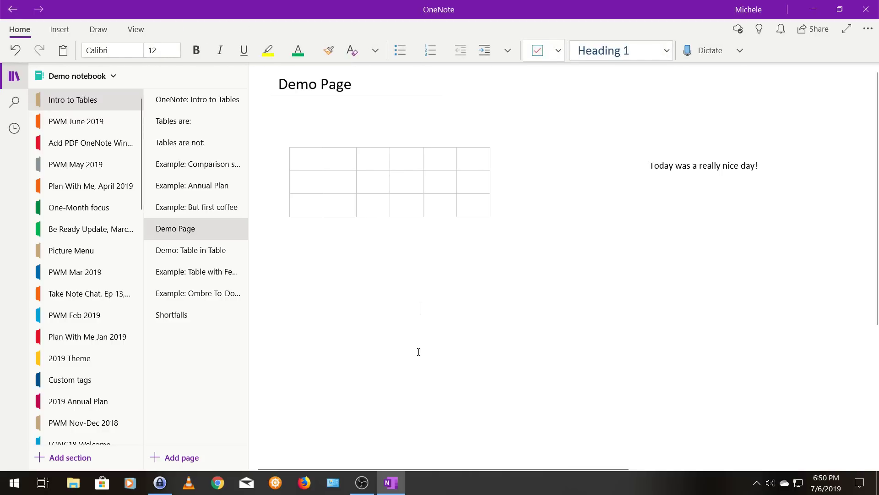
- Shade the table's fourth column Lavender, Lighter 80%
{"action": "left_click", "coordinate": [407, 147]}
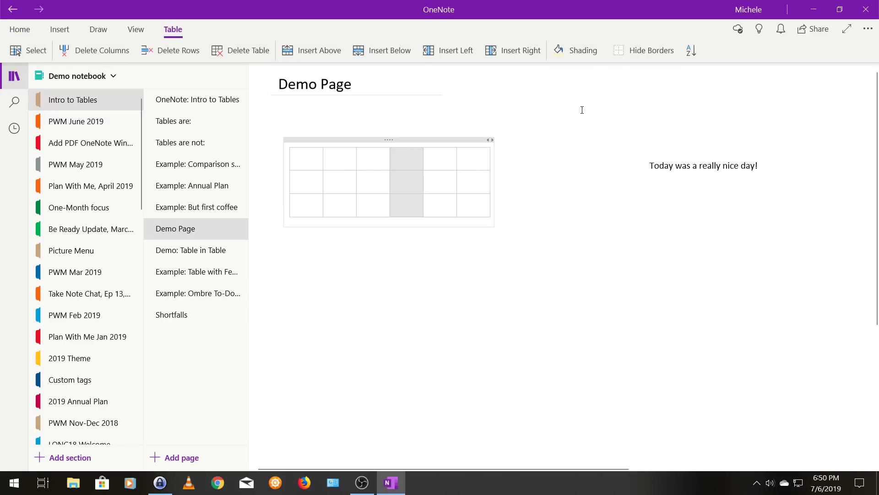
{"action": "left_click", "coordinate": [605, 51]}
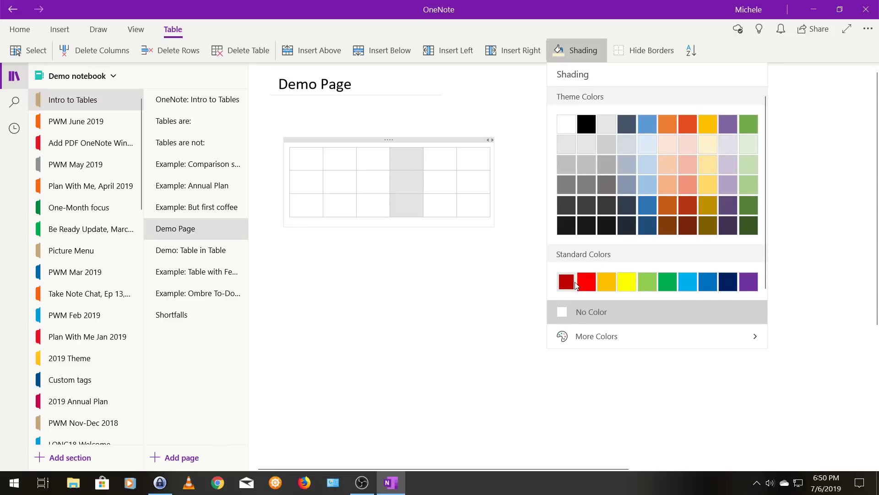
{"action": "left_click", "coordinate": [606, 341]}
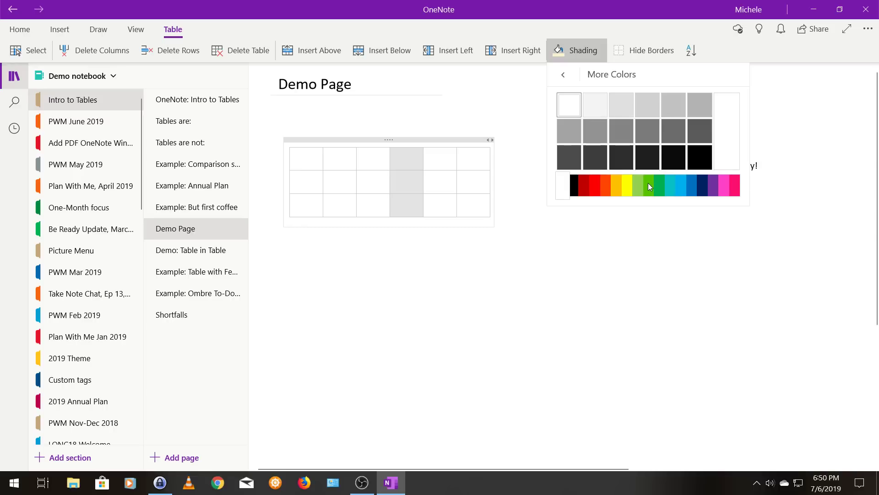
{"action": "left_click", "coordinate": [648, 182]}
{"action": "left_click", "coordinate": [662, 184]}
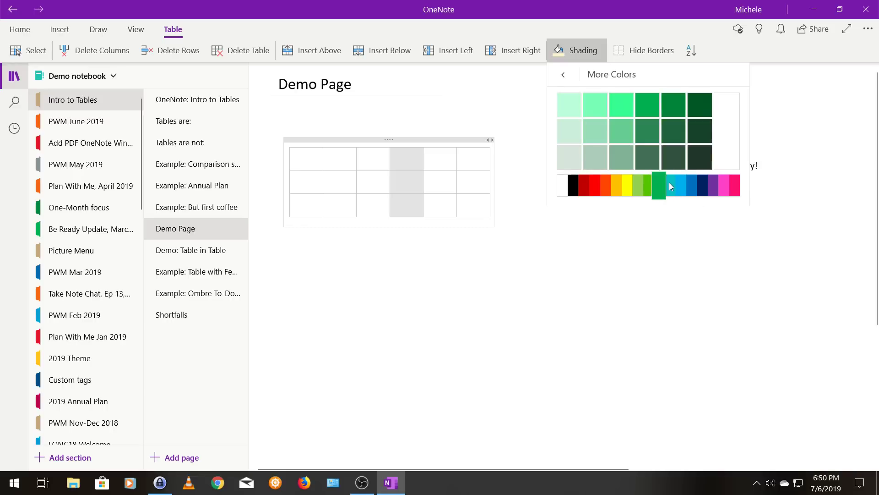
{"action": "left_click", "coordinate": [669, 183]}
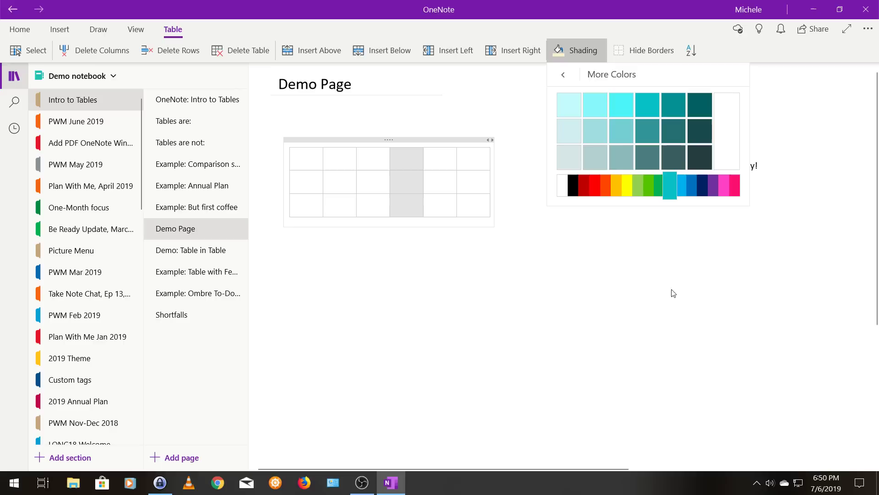
{"action": "left_click", "coordinate": [566, 77]}
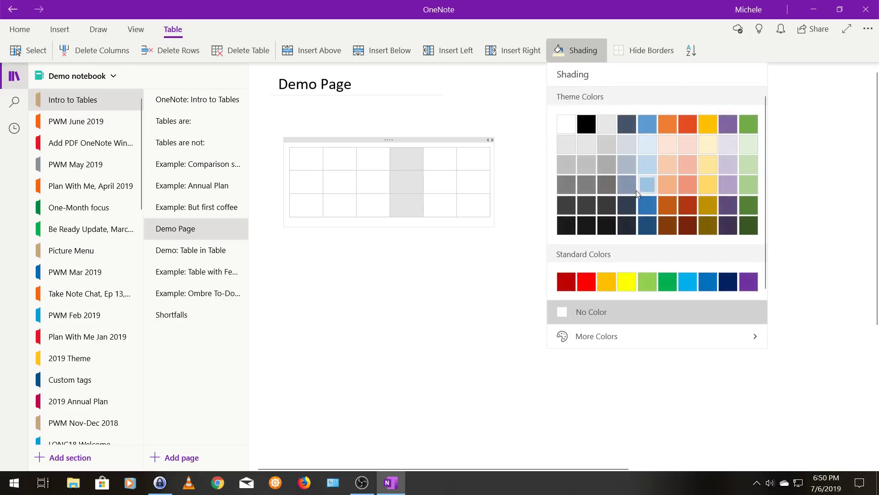
{"action": "left_click", "coordinate": [724, 145]}
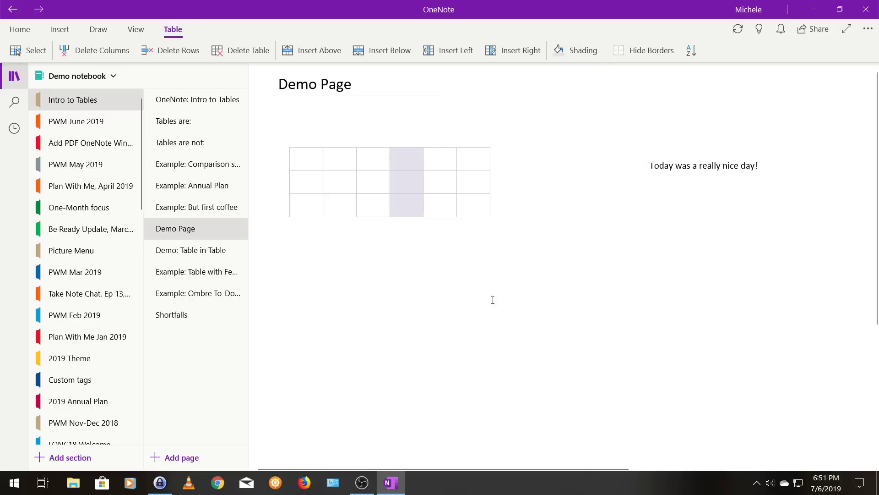
- Nudge the table slightly right and widen its container, keeping the shaded column's width
{"action": "left_click", "coordinate": [335, 390]}
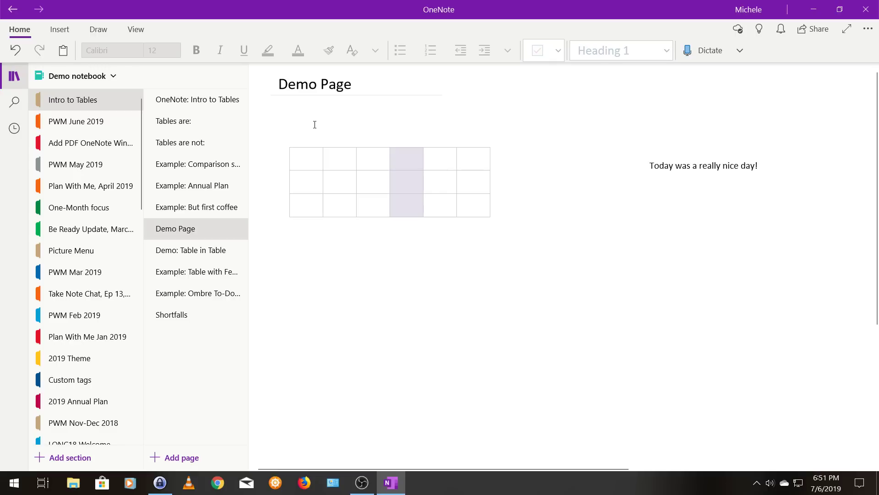
{"action": "left_click_drag", "start_coordinate": [318, 139], "coordinate": [324, 132]}
{"action": "key", "text": "ctrl+a"}
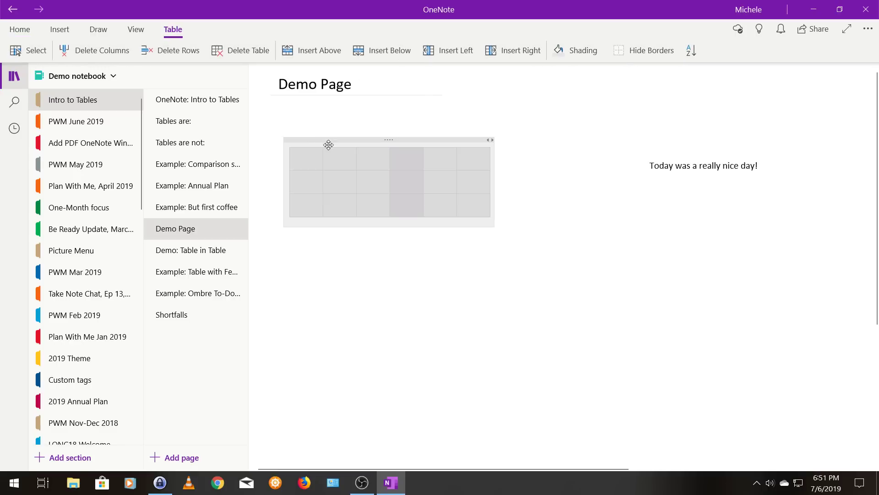
{"action": "left_click_drag", "start_coordinate": [305, 161], "coordinate": [320, 159]}
{"action": "left_click", "coordinate": [416, 279]}
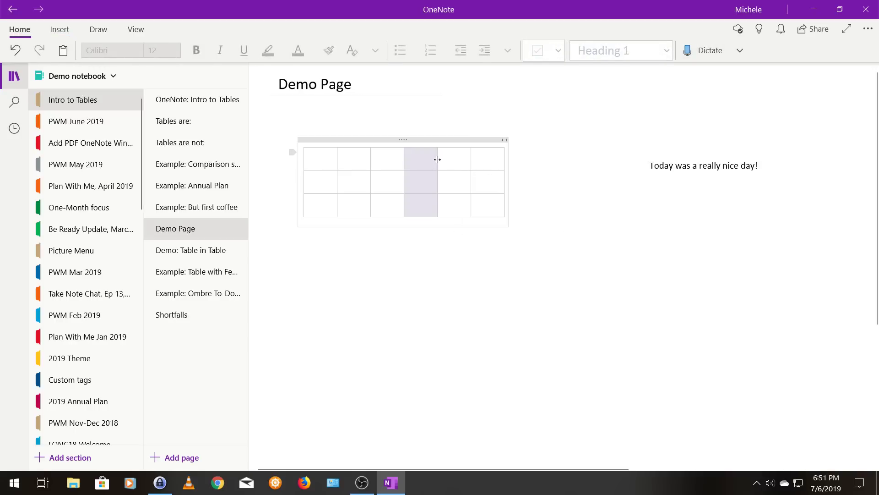
{"action": "left_click_drag", "start_coordinate": [437, 157], "coordinate": [483, 160]}
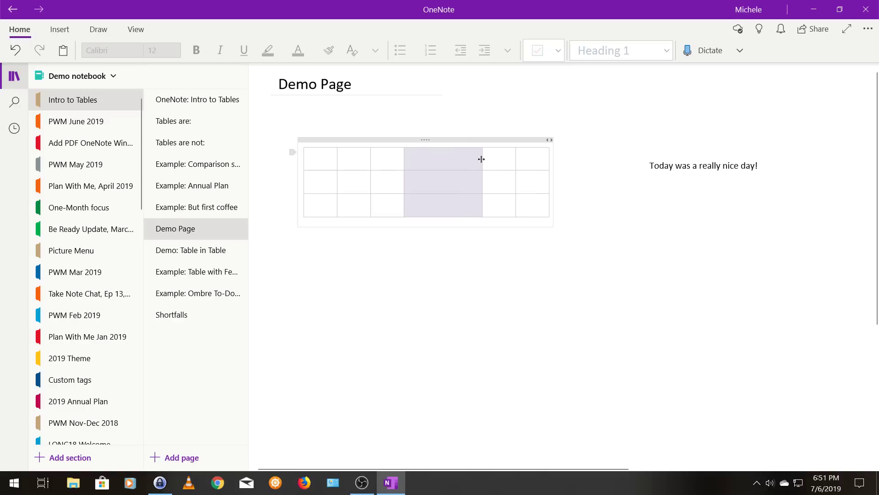
{"action": "left_click_drag", "start_coordinate": [482, 159], "coordinate": [438, 159]}
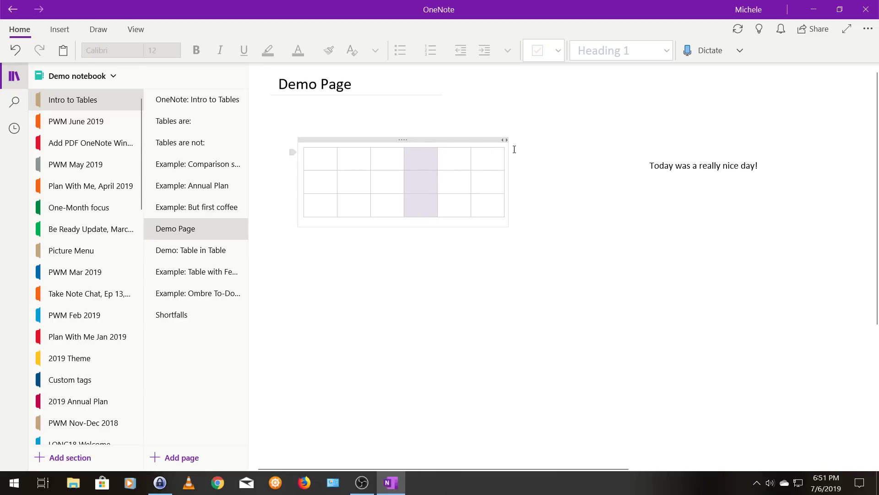
{"action": "left_click_drag", "start_coordinate": [509, 193], "coordinate": [596, 190]}
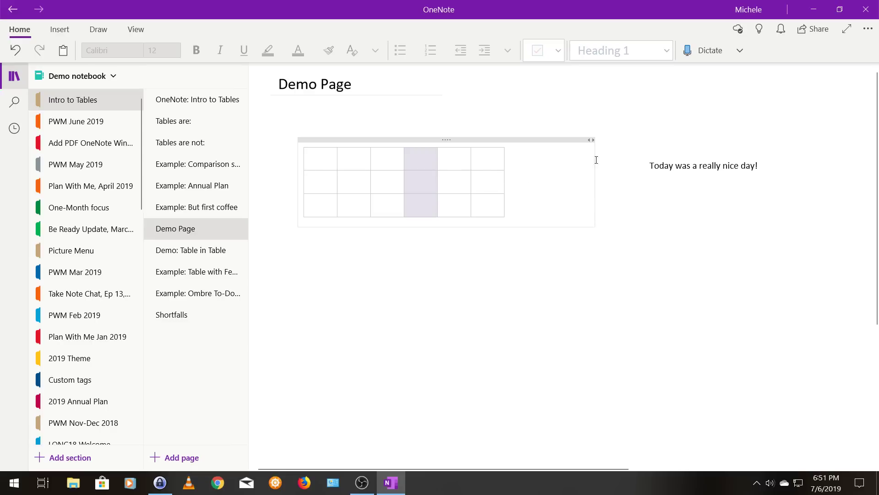
- Copy 'Today was a really nice day!' into the table's top-right cell
{"action": "left_click_drag", "start_coordinate": [650, 166], "coordinate": [762, 166]}
{"action": "key", "text": "ctrl+c"}
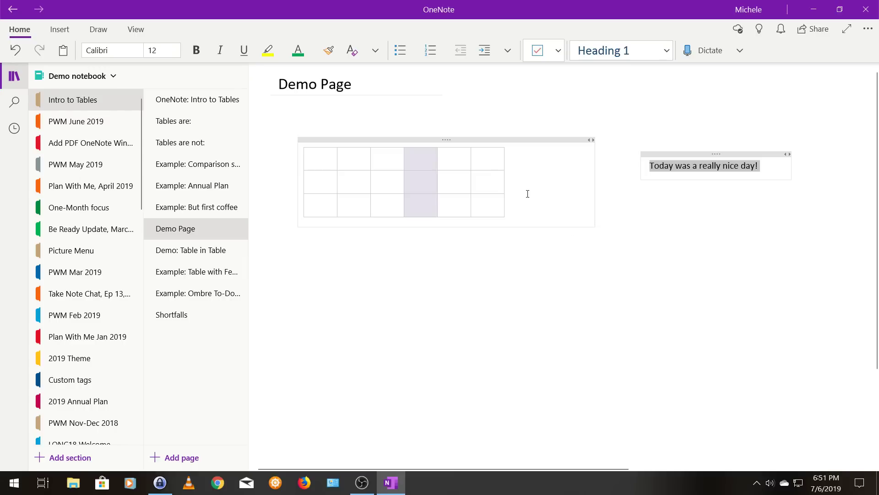
{"action": "left_click", "coordinate": [495, 160]}
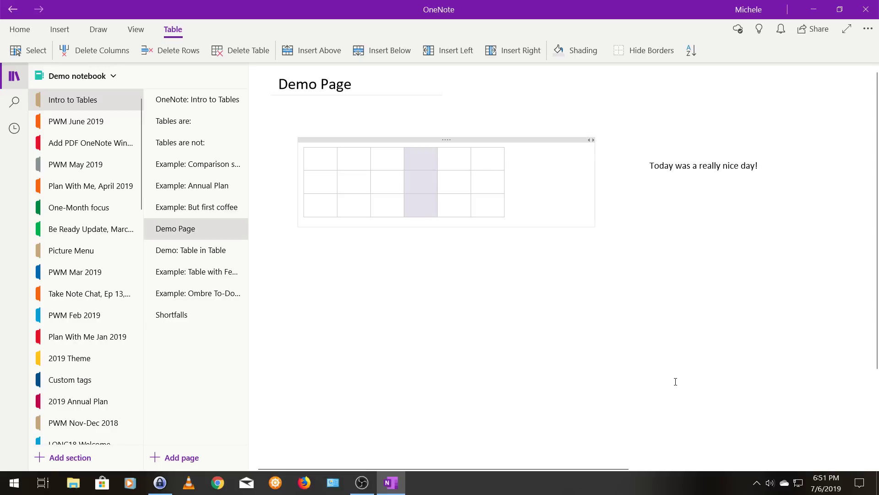
{"action": "key", "text": "ctrl+v"}
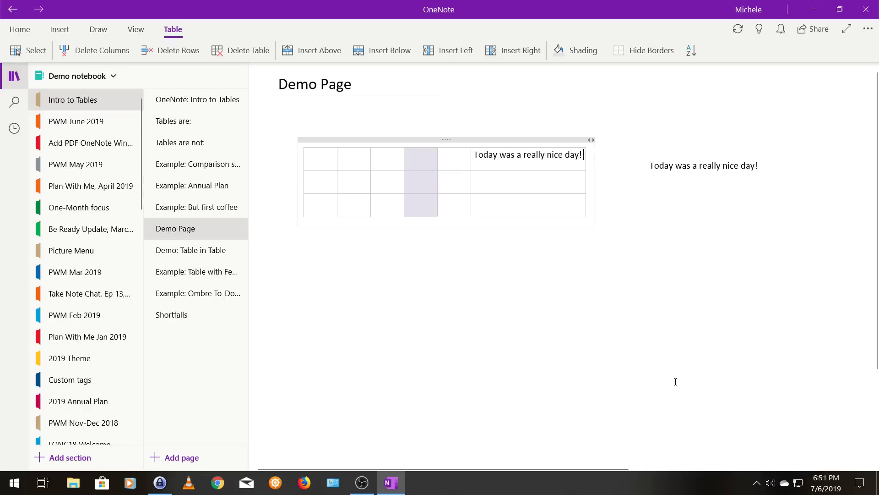
- Paste the sentence twice more into the top-right cell and set all three lines to size 20
{"action": "key", "text": "ctrl+v"}
{"action": "key", "text": "ctrl+v"}
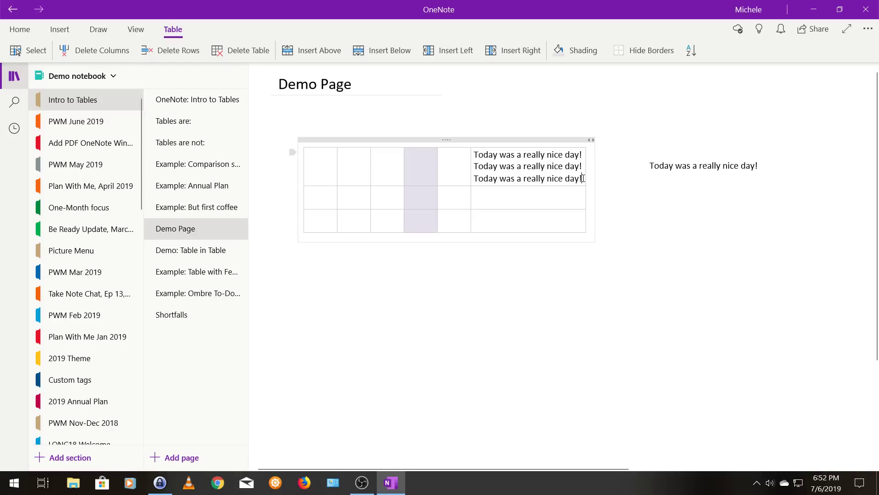
{"action": "left_click_drag", "start_coordinate": [583, 180], "coordinate": [475, 155]}
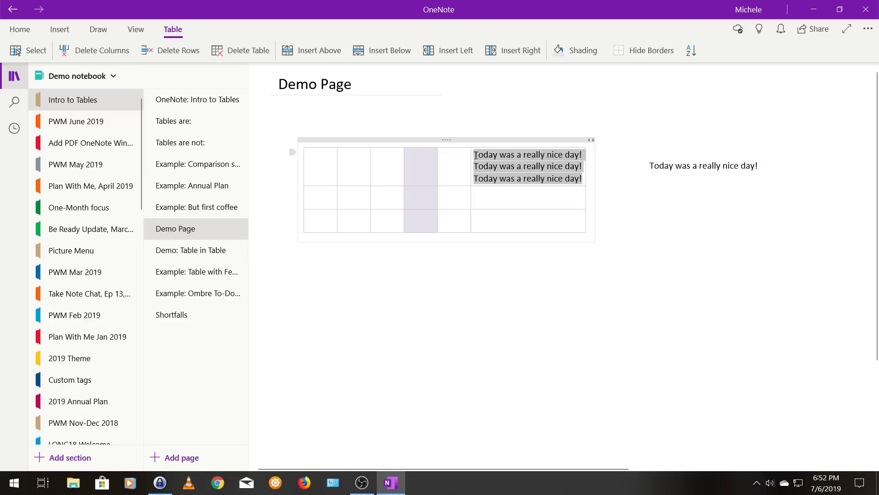
{"action": "left_click", "coordinate": [21, 30]}
{"action": "left_click", "coordinate": [176, 50]}
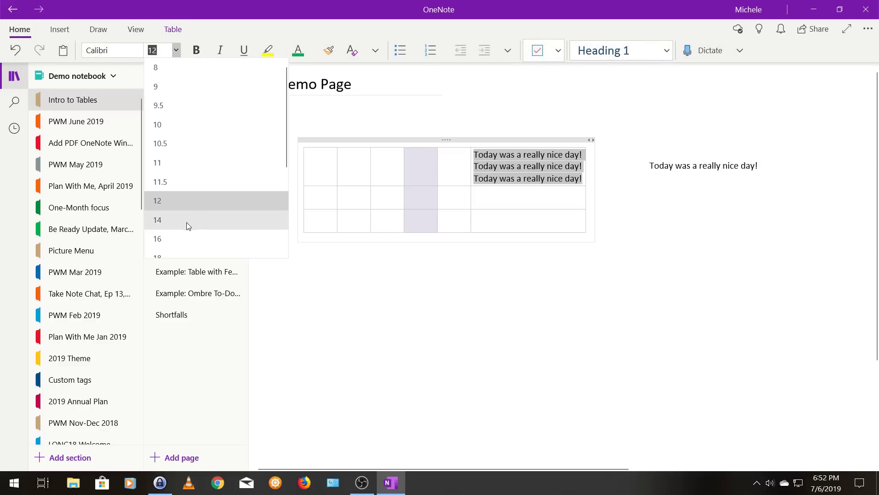
{"action": "scroll", "coordinate": [285, 132], "scroll_direction": "down", "scroll_amount": 2}
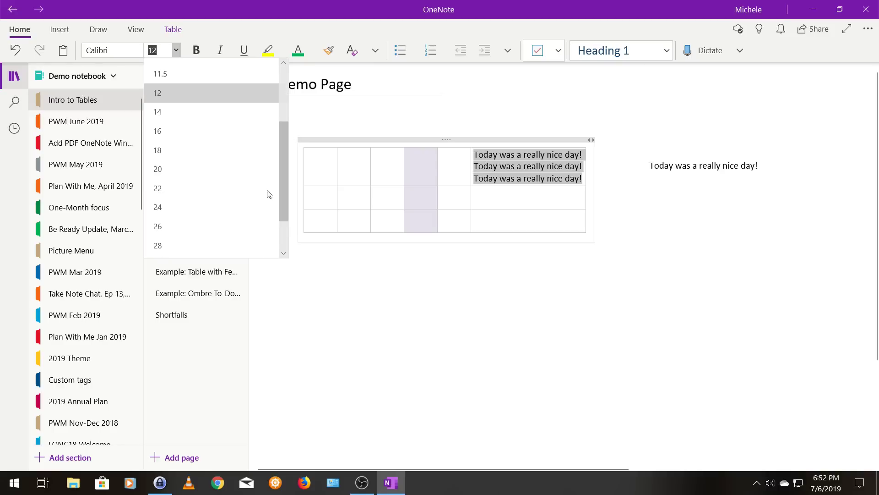
{"action": "left_click", "coordinate": [224, 171]}
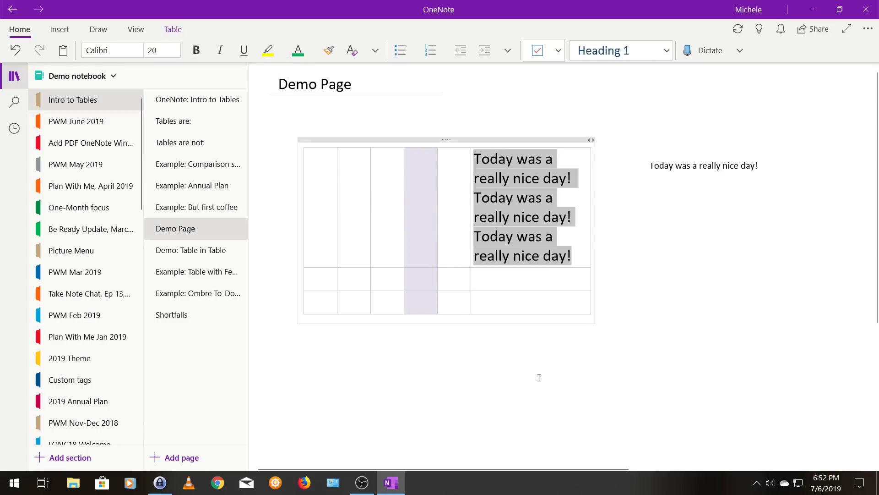
{"action": "left_click", "coordinate": [722, 447]}
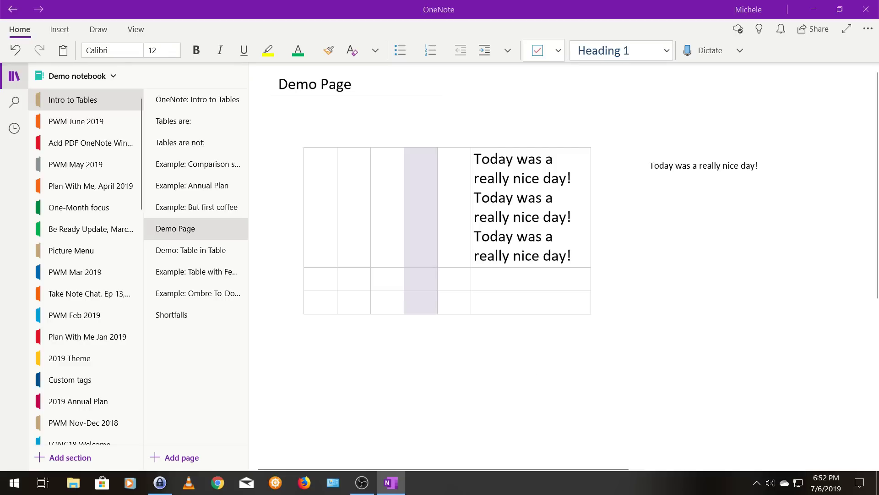
- Open the 'Demo: Table in Table' page with its blue boxed note about nesting tables
{"action": "left_click", "coordinate": [191, 255]}
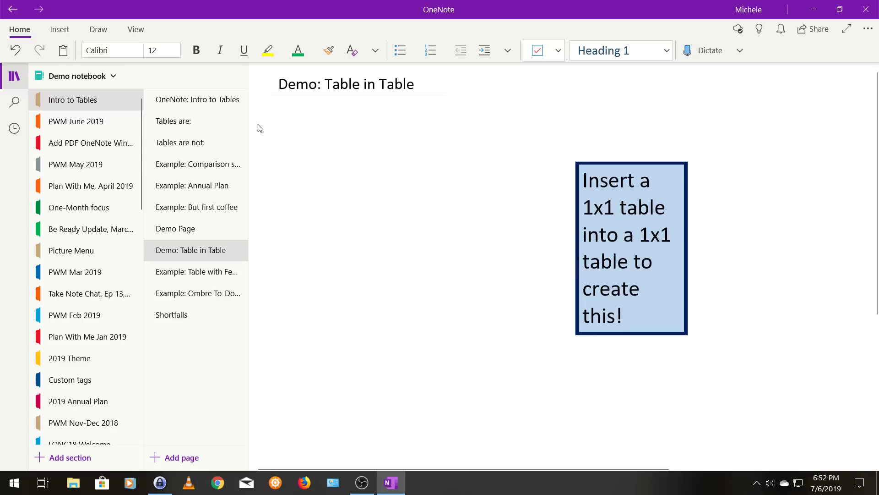
- Insert a 1x1 table on the blank page and shade its cell dark green
{"action": "left_click", "coordinate": [294, 150]}
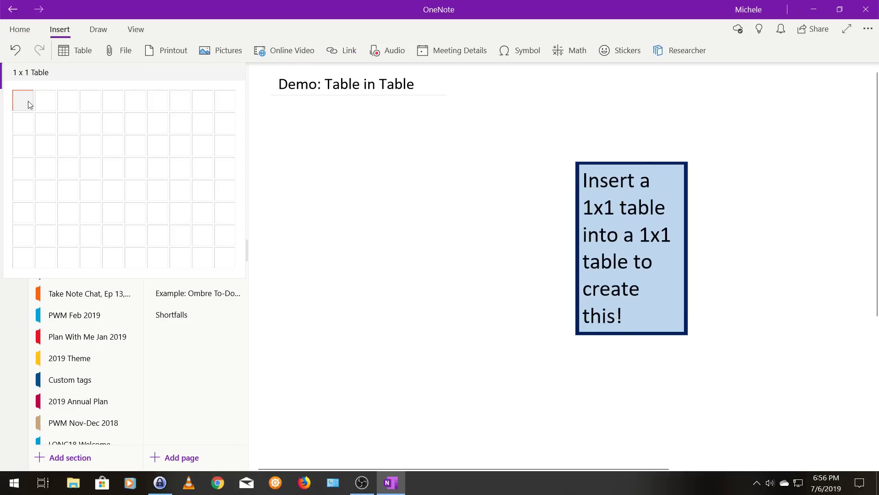
{"action": "left_click", "coordinate": [28, 101]}
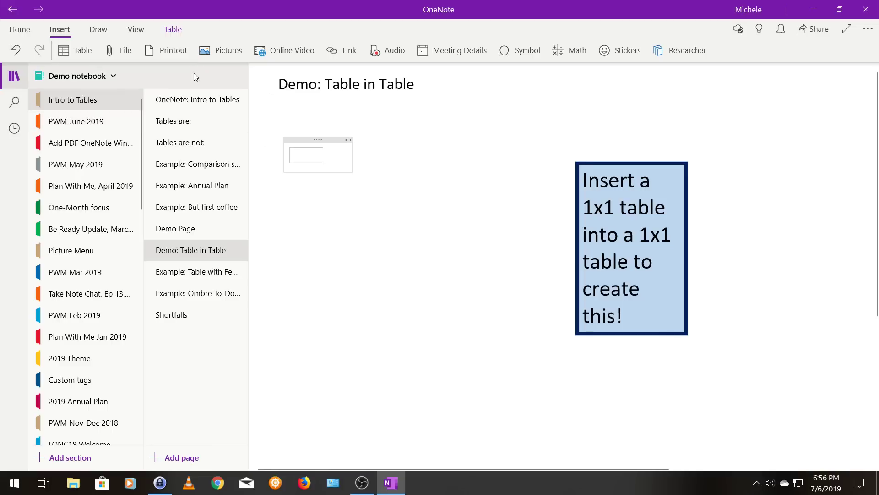
{"action": "left_click", "coordinate": [178, 31]}
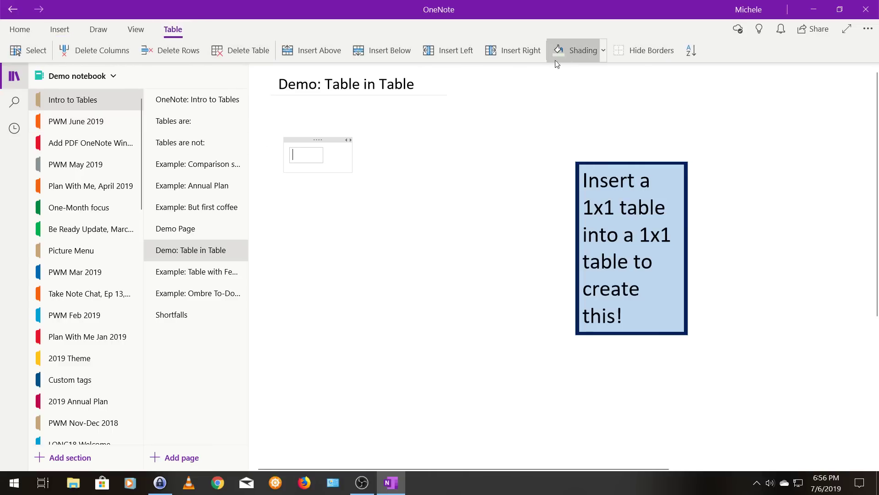
{"action": "left_click", "coordinate": [604, 49]}
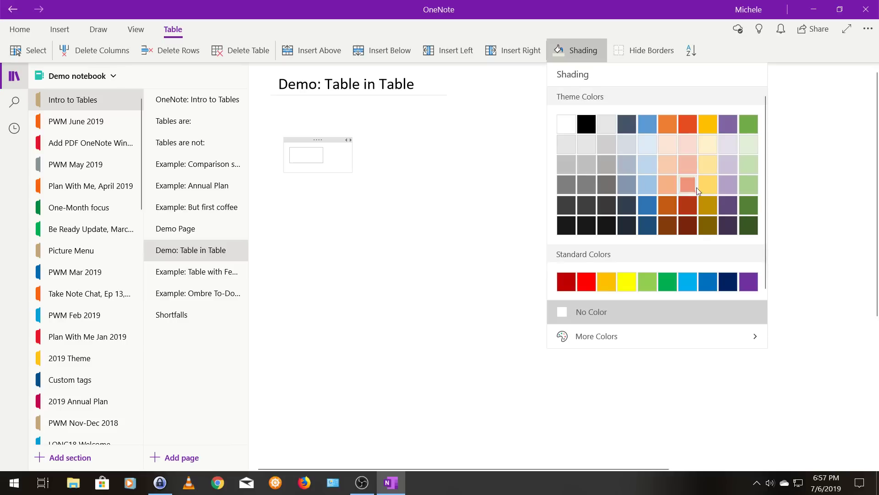
{"action": "left_click", "coordinate": [744, 208]}
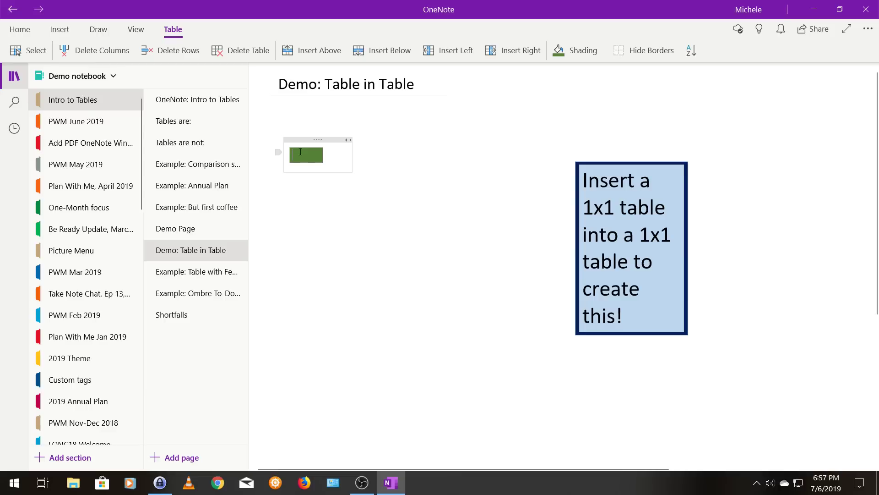
- Nest a 1x1 table inside the dark green cell and shade it light green
{"action": "left_click", "coordinate": [60, 29]}
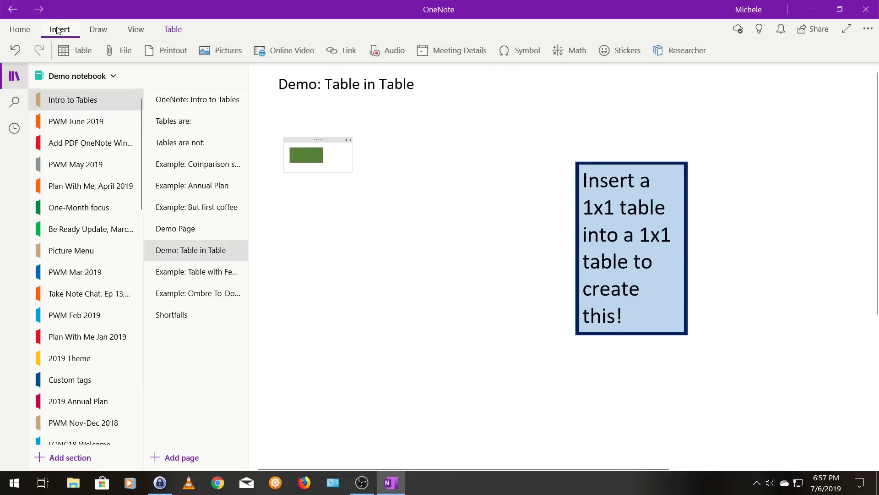
{"action": "left_click", "coordinate": [83, 50]}
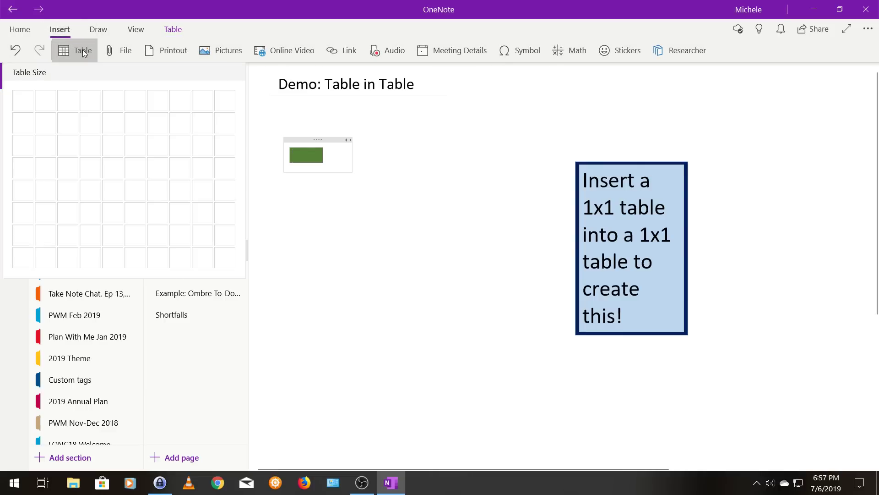
{"action": "left_click", "coordinate": [28, 104]}
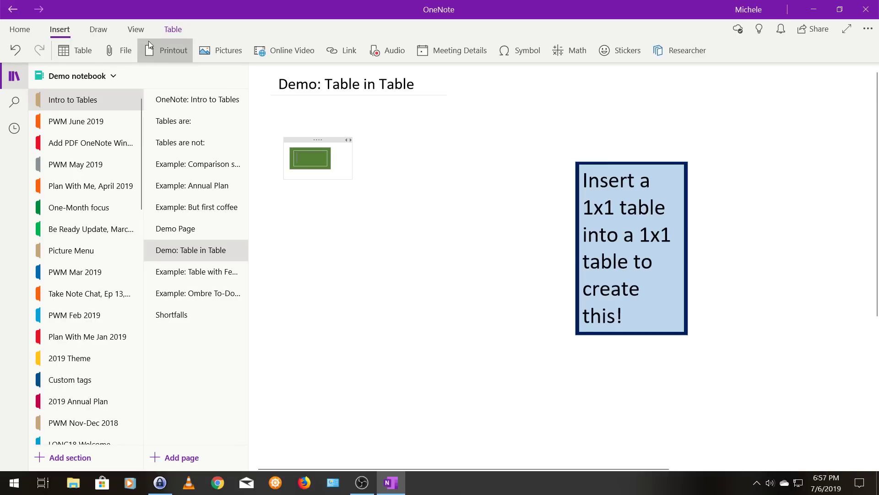
{"action": "left_click", "coordinate": [182, 29]}
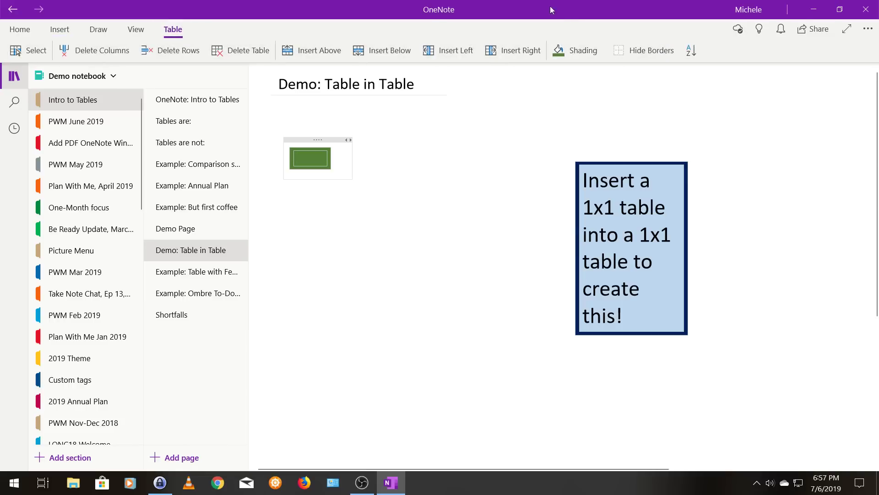
{"action": "left_click", "coordinate": [602, 50]}
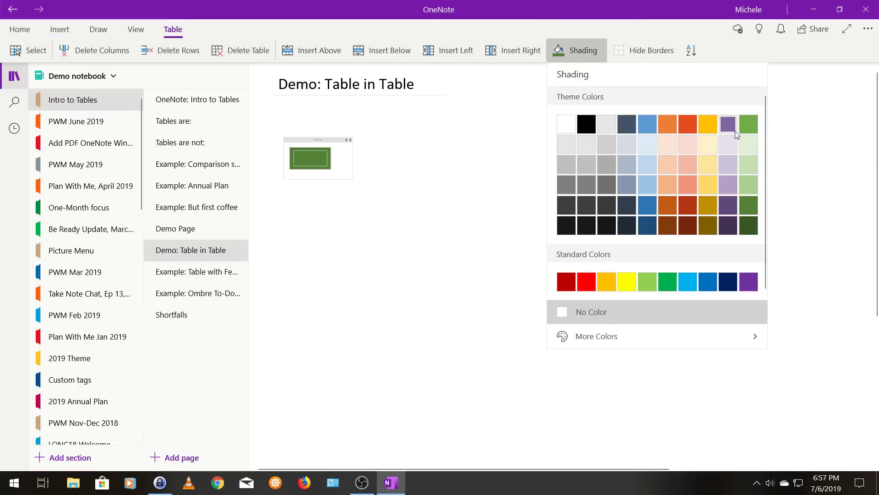
{"action": "left_click", "coordinate": [743, 145]}
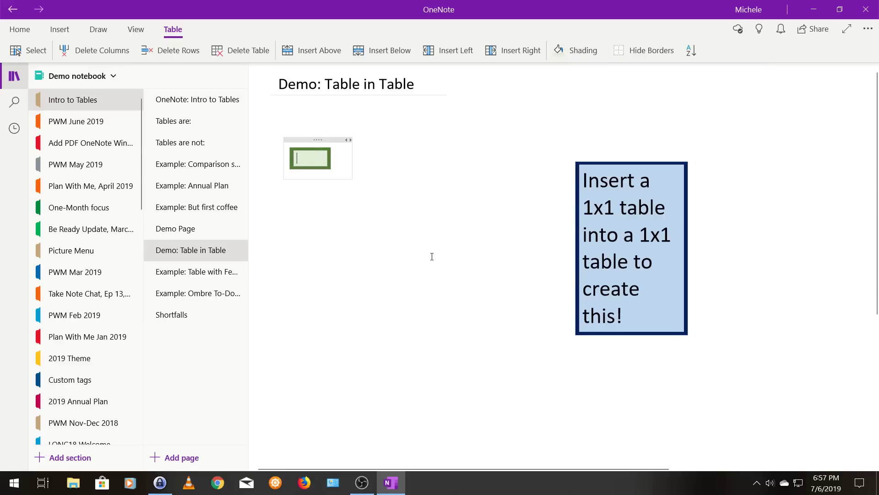
{"action": "left_click", "coordinate": [358, 291]}
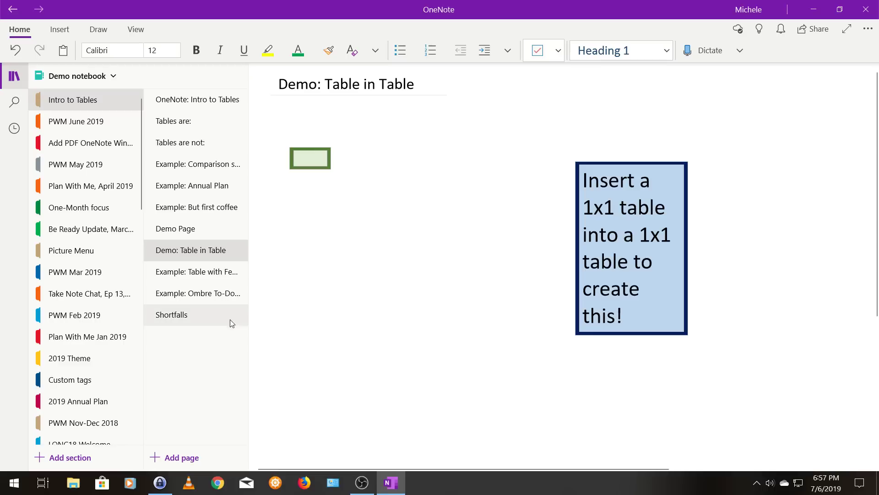
- Type 'Start typing in here to change the size!' in the green cell and narrow it to wrap
{"action": "left_click", "coordinate": [315, 168]}
{"action": "type", "text": "Start typi"}
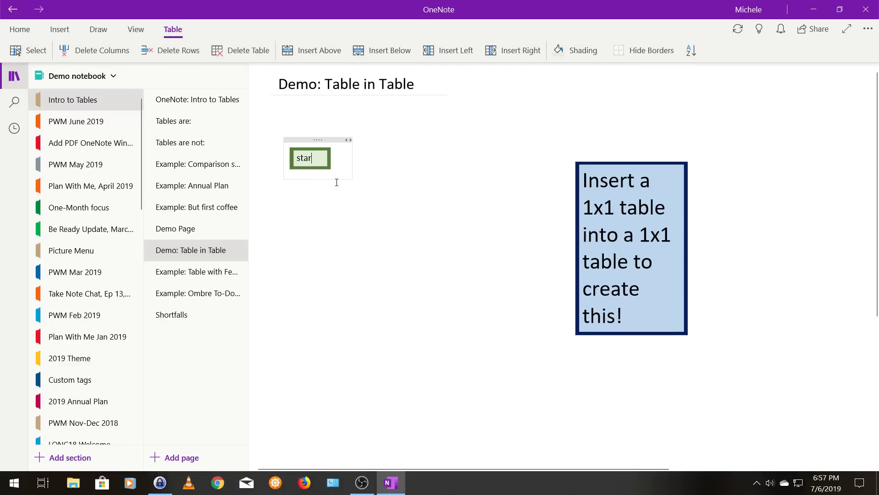
{"action": "type", "text": "n"}
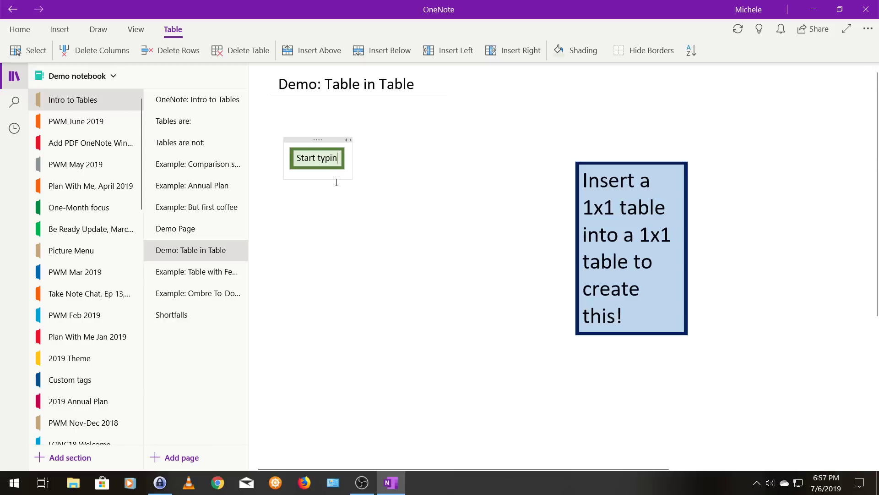
{"action": "type", "text": "g in h"}
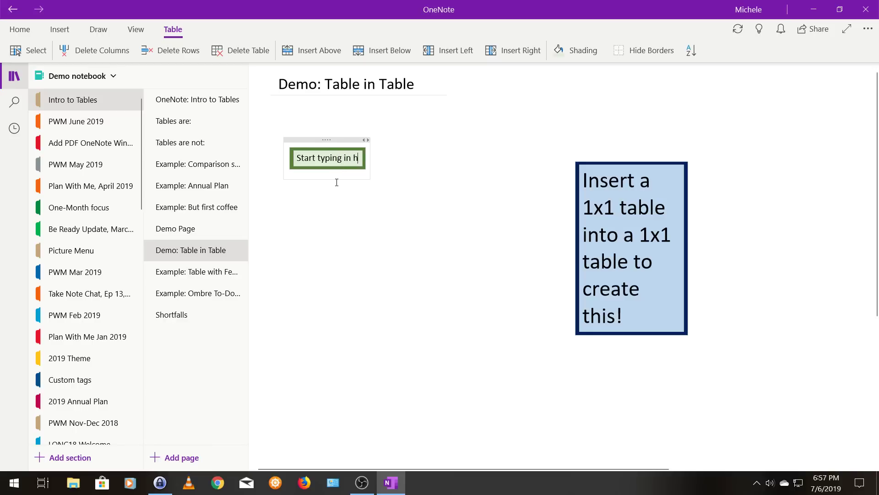
{"action": "type", "text": "ere to change the"}
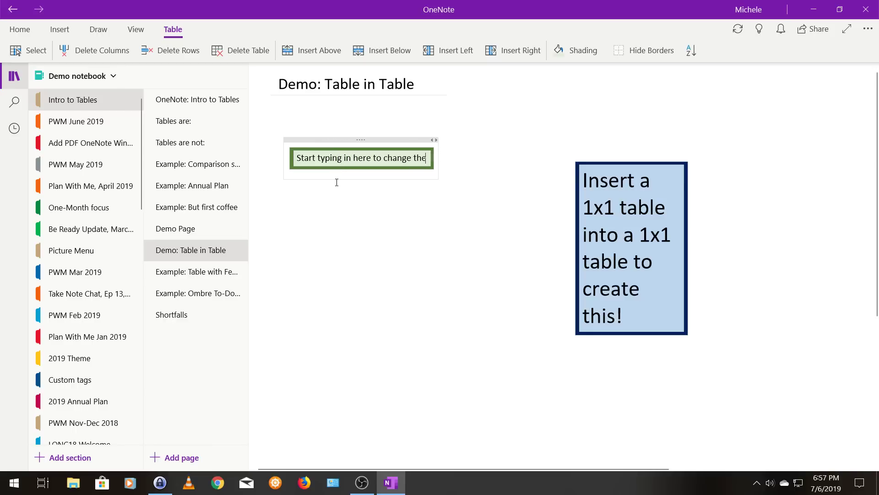
{"action": "type", "text": " size!"}
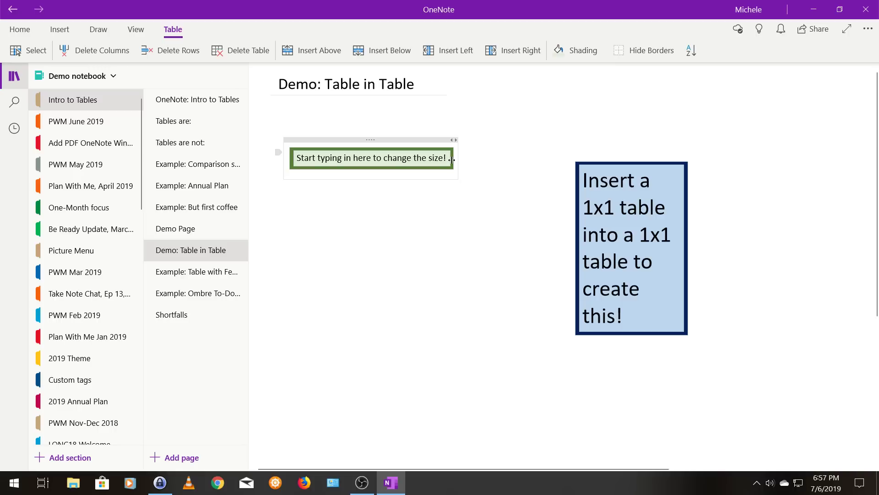
{"action": "left_click_drag", "start_coordinate": [458, 155], "coordinate": [370, 144]}
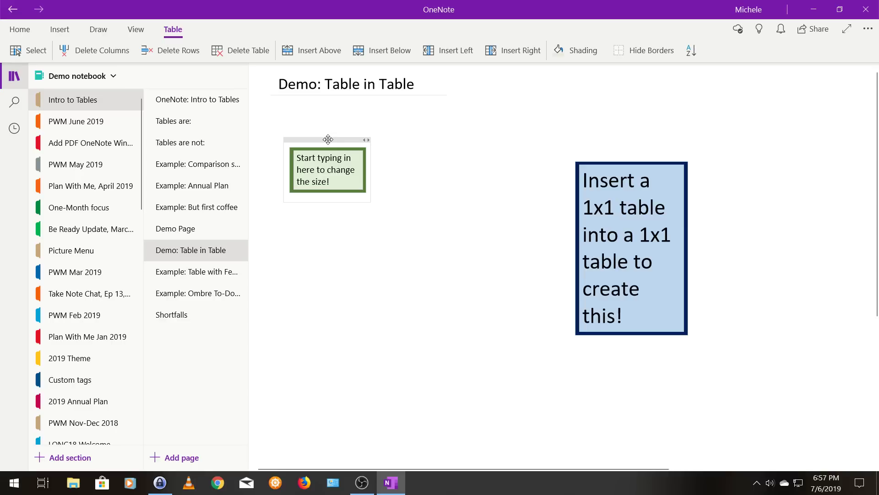
{"action": "left_click", "coordinate": [327, 139]}
- Set the selected table's text to font size 24
{"action": "left_click", "coordinate": [18, 28]}
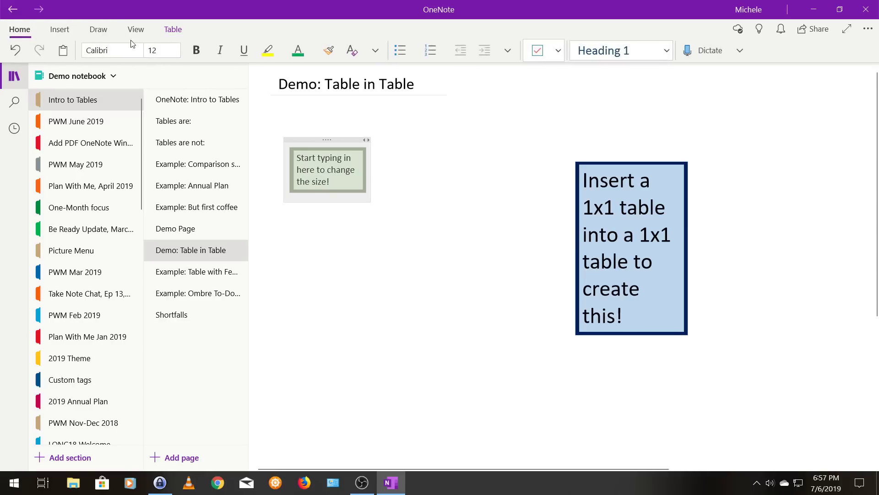
{"action": "left_click", "coordinate": [176, 50]}
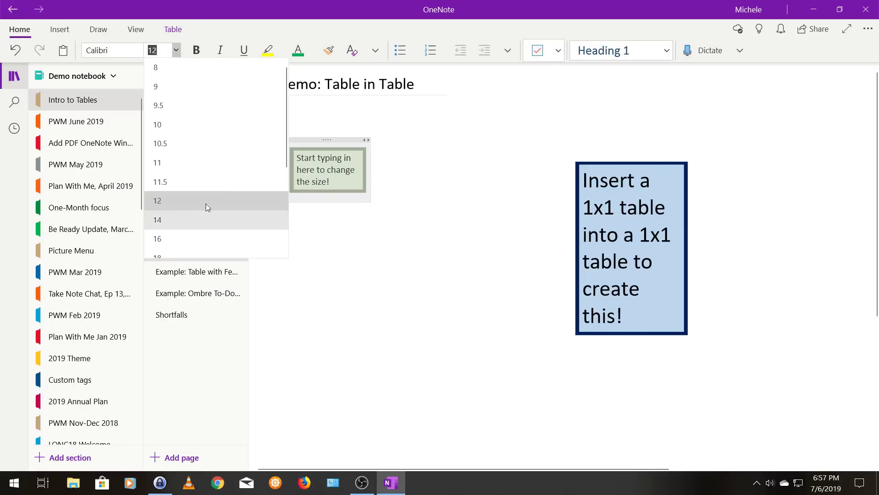
{"action": "scroll", "coordinate": [284, 115], "scroll_direction": "down", "scroll_amount": 2}
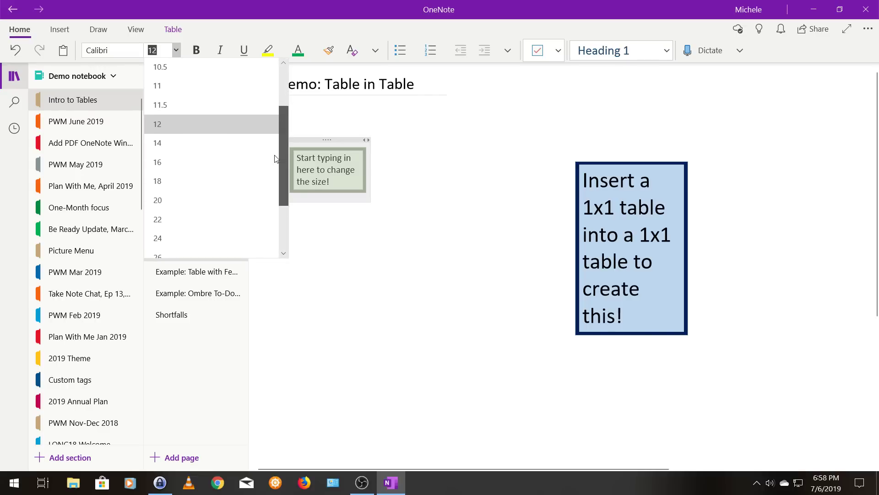
{"action": "left_click", "coordinate": [213, 229]}
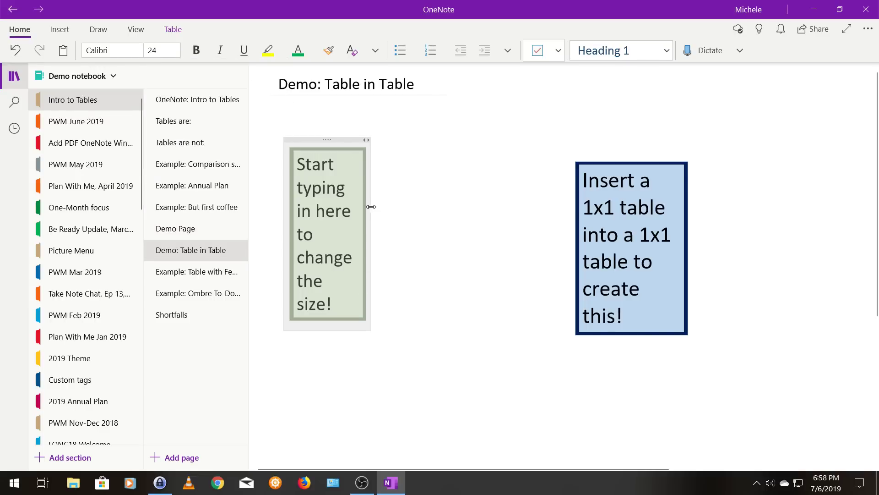
{"action": "left_click", "coordinate": [416, 211]}
- Widen the green cell and centre its text
{"action": "left_click_drag", "start_coordinate": [367, 202], "coordinate": [410, 197]}
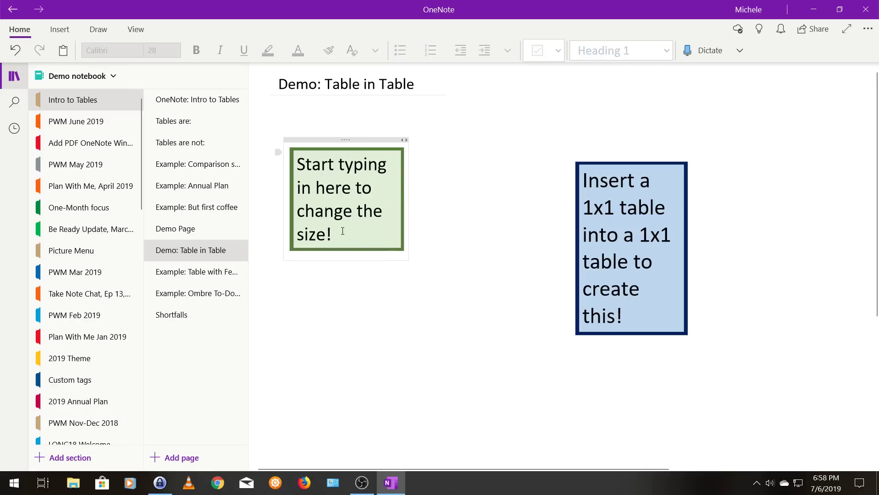
{"action": "left_click_drag", "start_coordinate": [338, 231], "coordinate": [340, 120]}
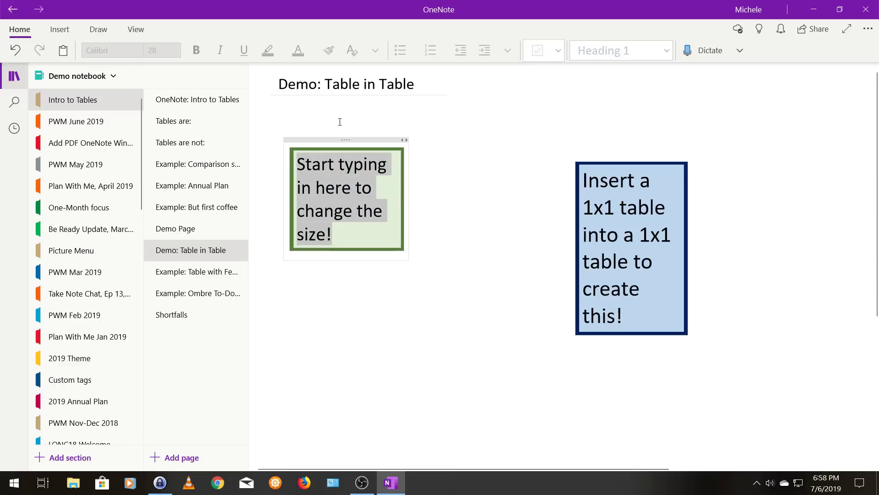
{"action": "left_click", "coordinate": [514, 53]}
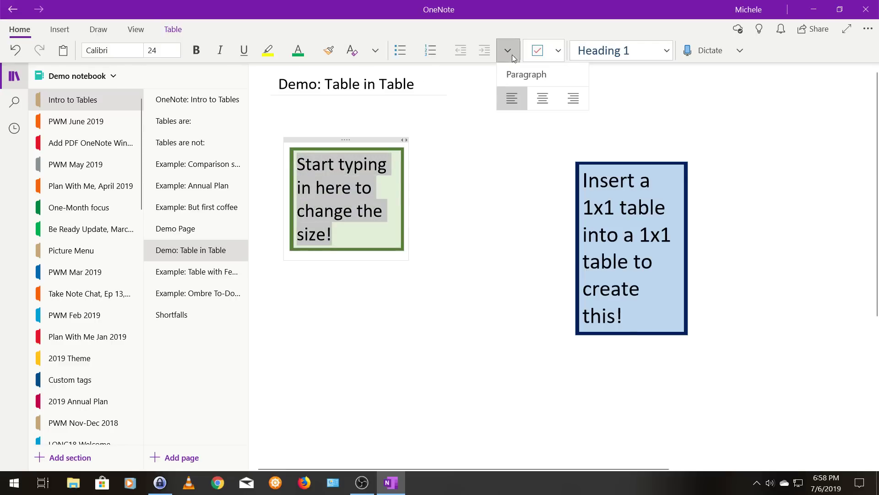
{"action": "left_click", "coordinate": [542, 98]}
{"action": "left_click", "coordinate": [450, 236]}
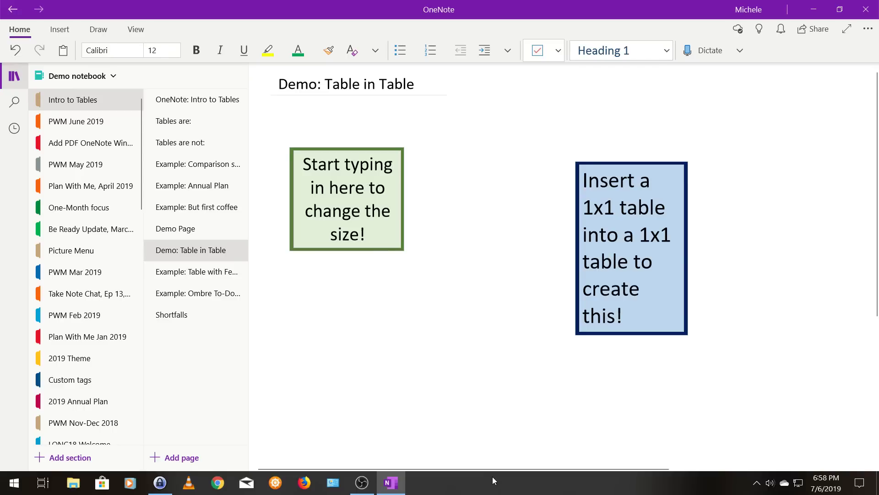
{"action": "left_click", "coordinate": [196, 272]}
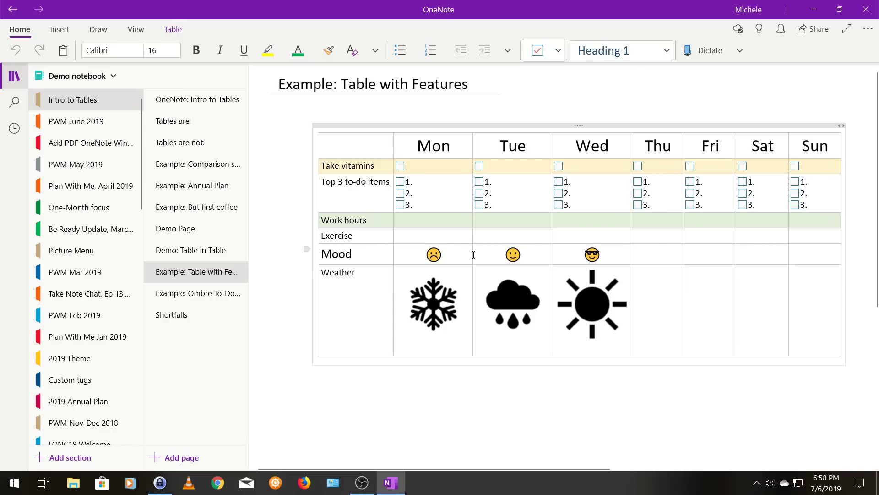
{"action": "left_click", "coordinate": [663, 256]}
- Add a grinning-face emoji to Thursday's Mood cell using the Win+. emoji panel
{"action": "key", "text": "super+period"}
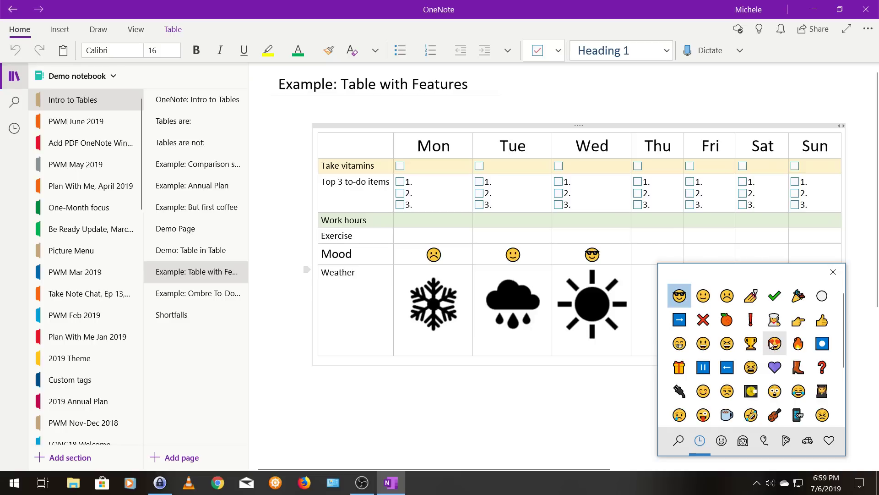
{"action": "left_click", "coordinate": [703, 344]}
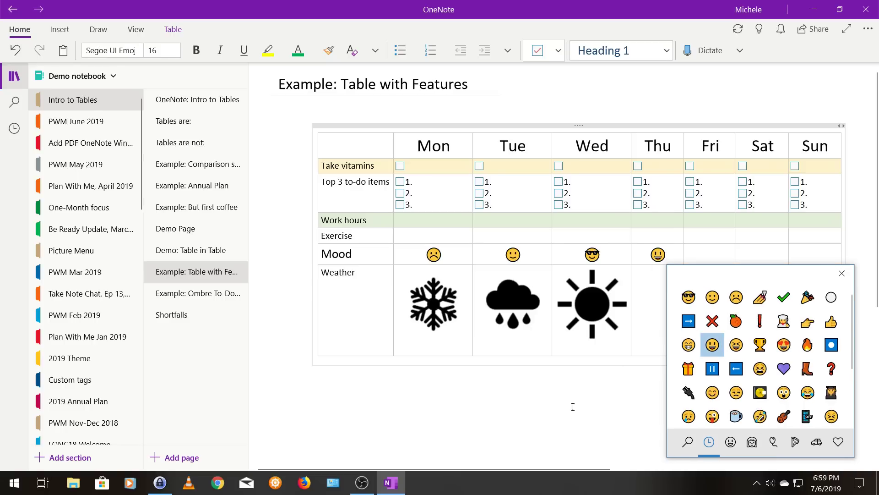
{"action": "key", "text": "Escape"}
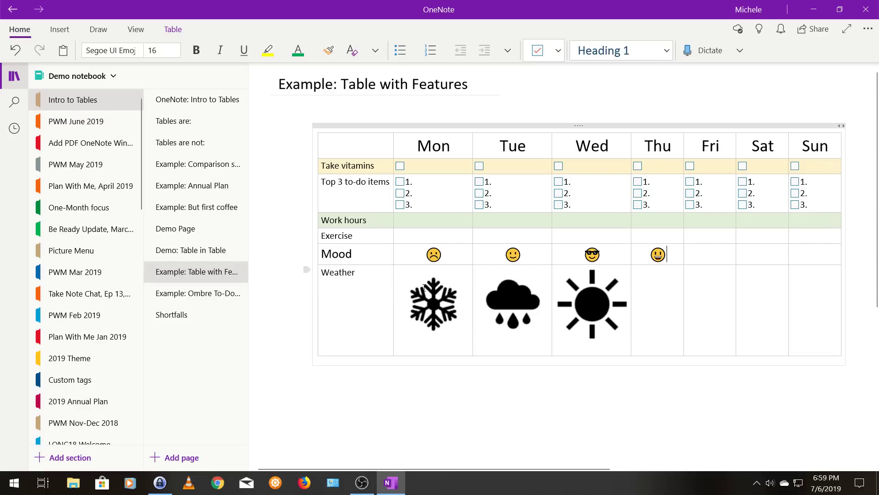
- Open the 'Example: Ombre To-Do List' page with its orange and purple checkbox tables
{"action": "left_click", "coordinate": [175, 296]}
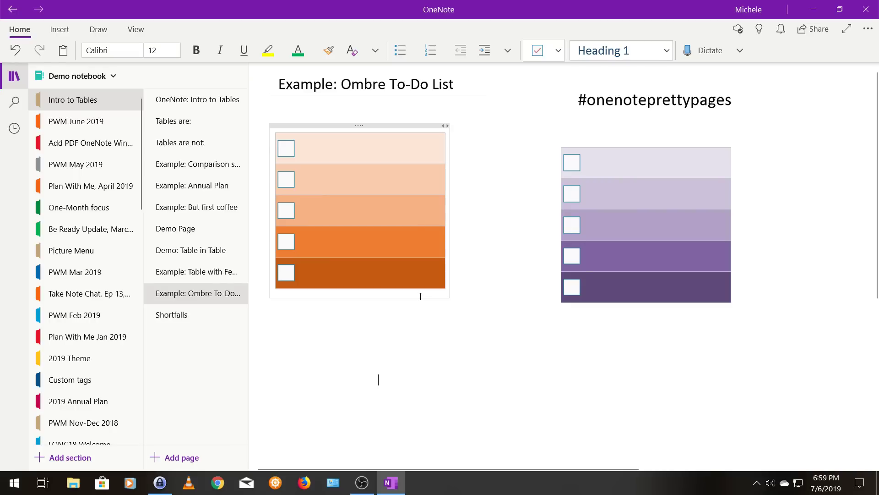
- Open the 'Shortfalls' page listing the three table limitations
{"action": "left_click", "coordinate": [178, 320]}
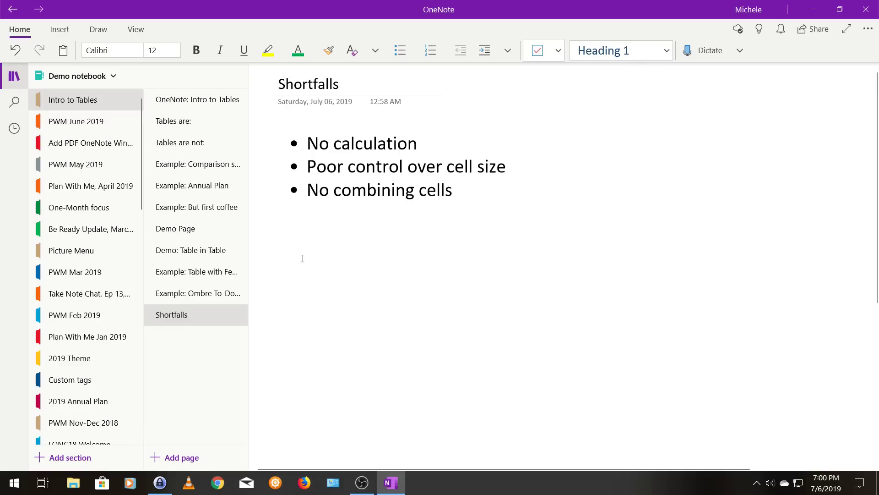
- Go back to the 'OneNote: Intro to Tables' title page
{"action": "left_click", "coordinate": [215, 104]}
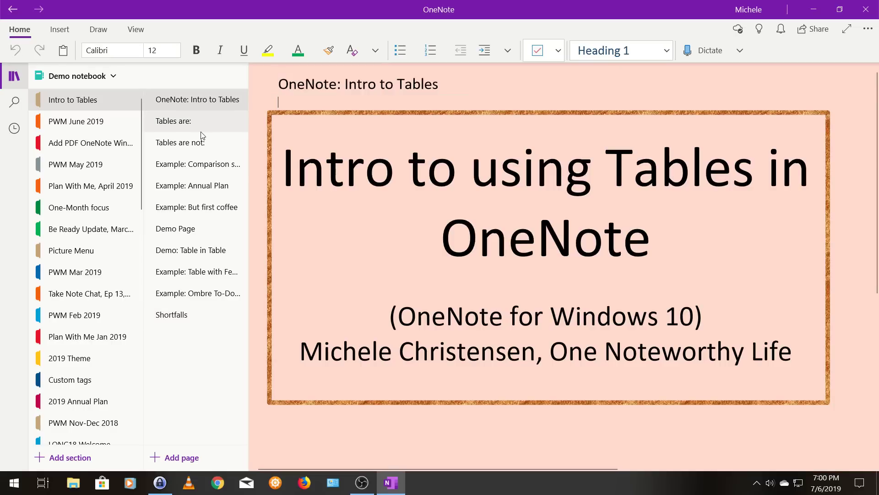